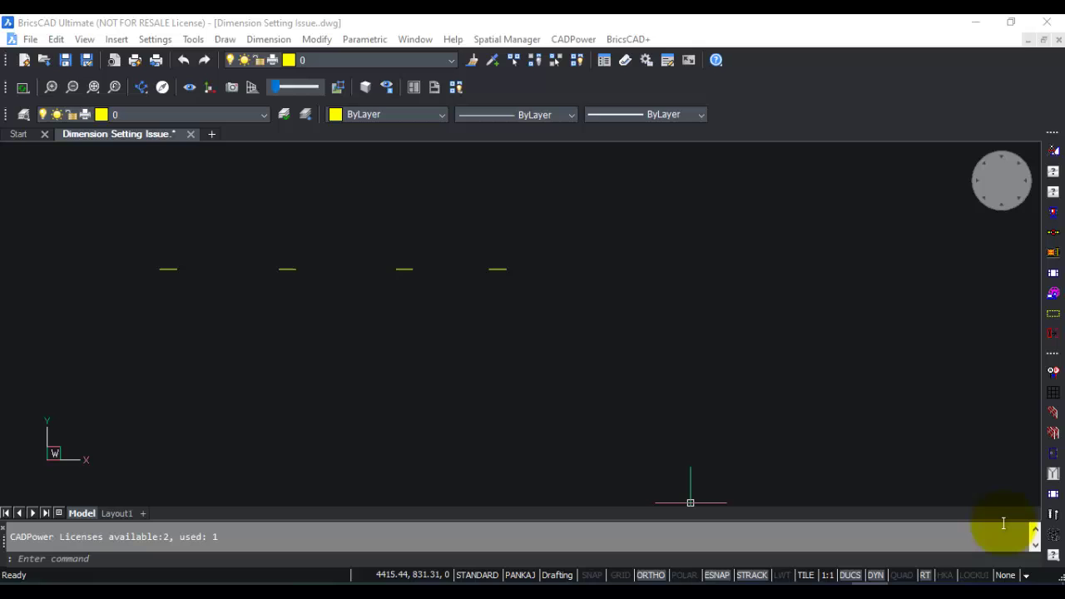
- Begin a selection window on the empty drawing, then cancel it with Esc
click(309, 393)
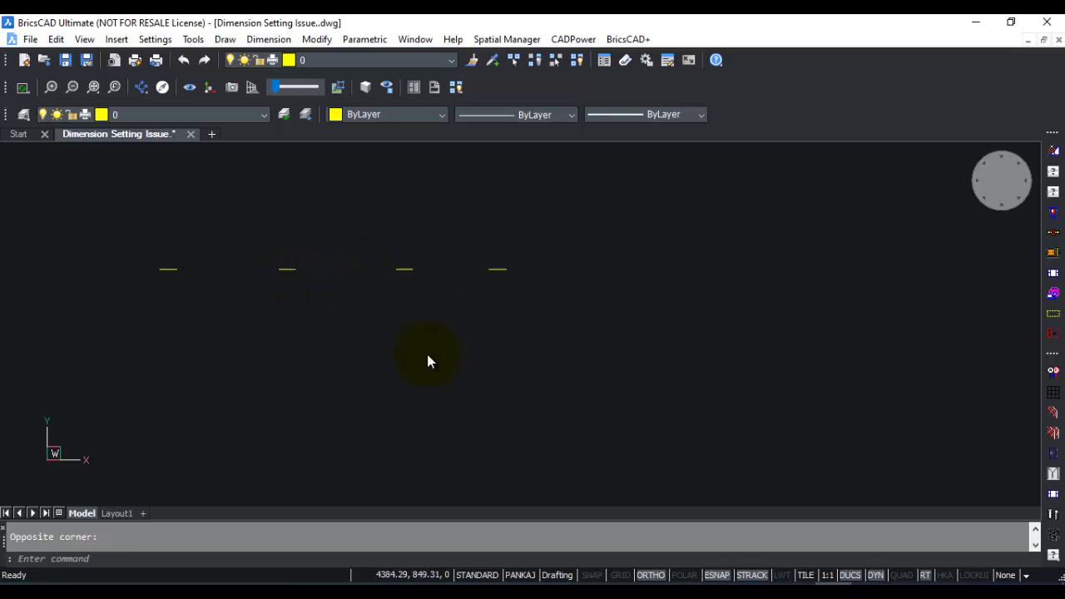
key(Escape)
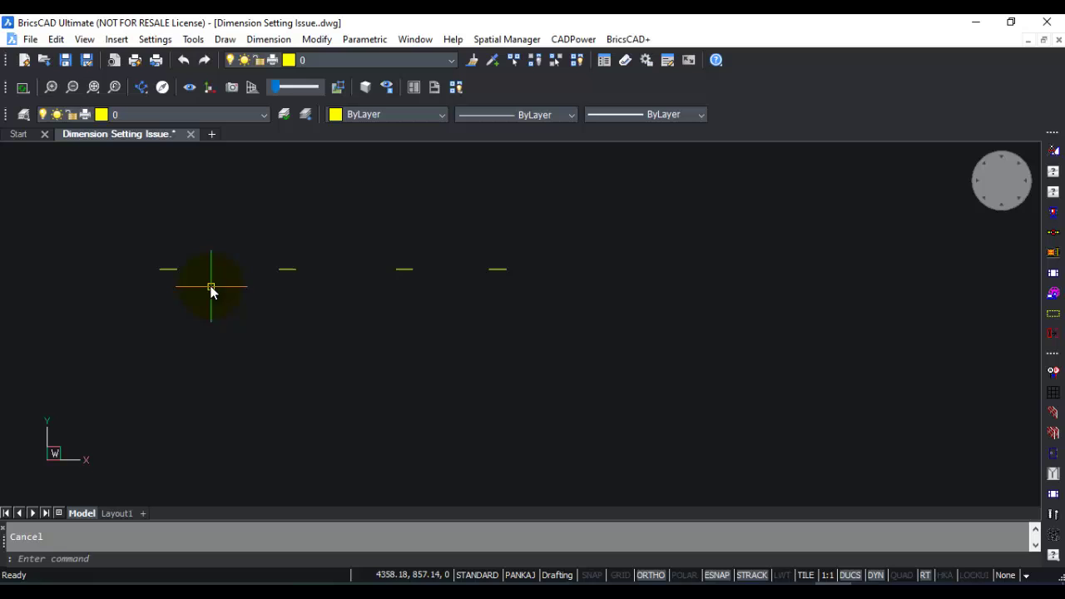
- Show the PANKAJ dimension style in Drawing Explorer and scroll down to its Dim scale overall of 1
click(193, 40)
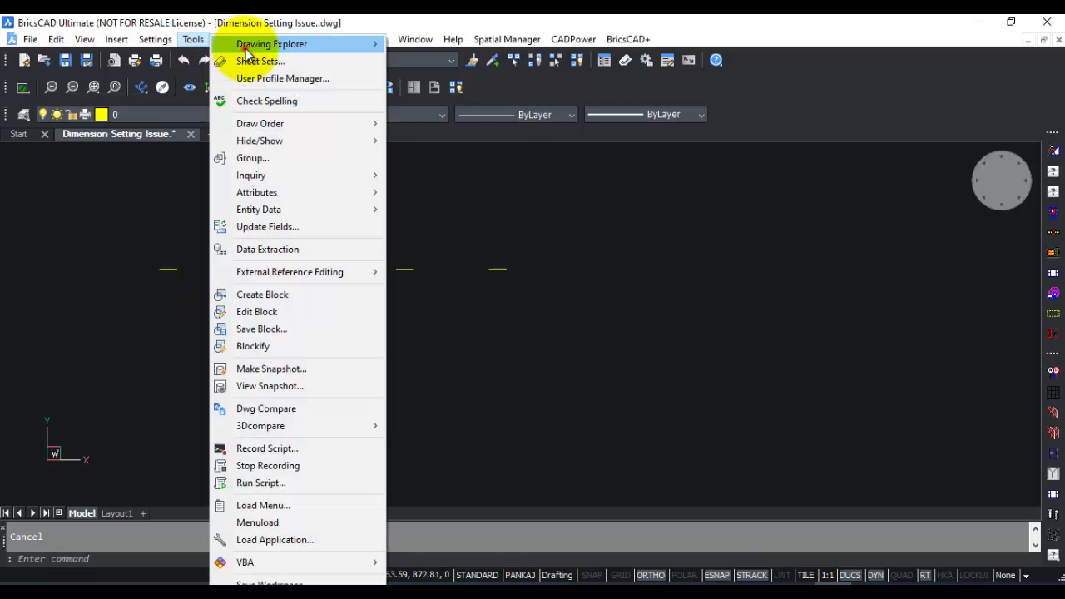
mouse_move(250, 45)
click(432, 145)
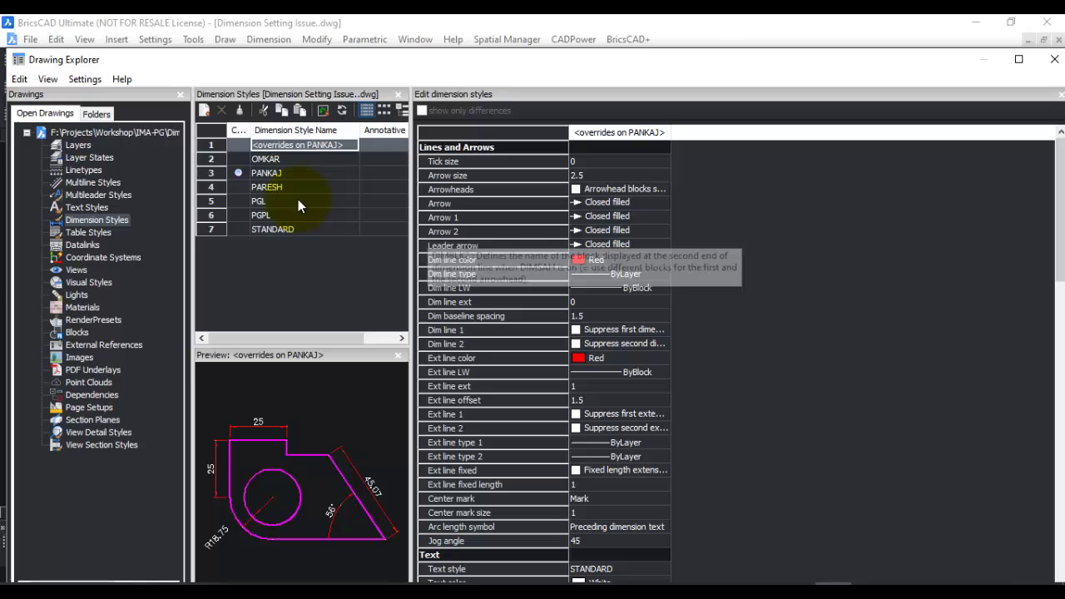
click(267, 173)
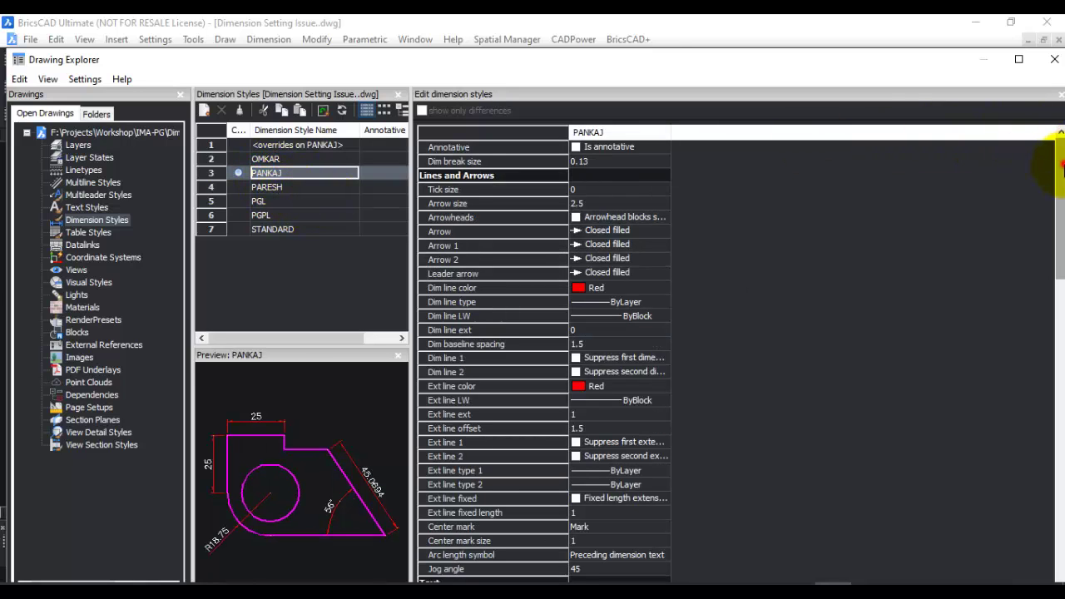
mouse_move(1052, 147)
mouse_down()
mouse_move(1049, 459)
mouse_move(1056, 318)
mouse_up()
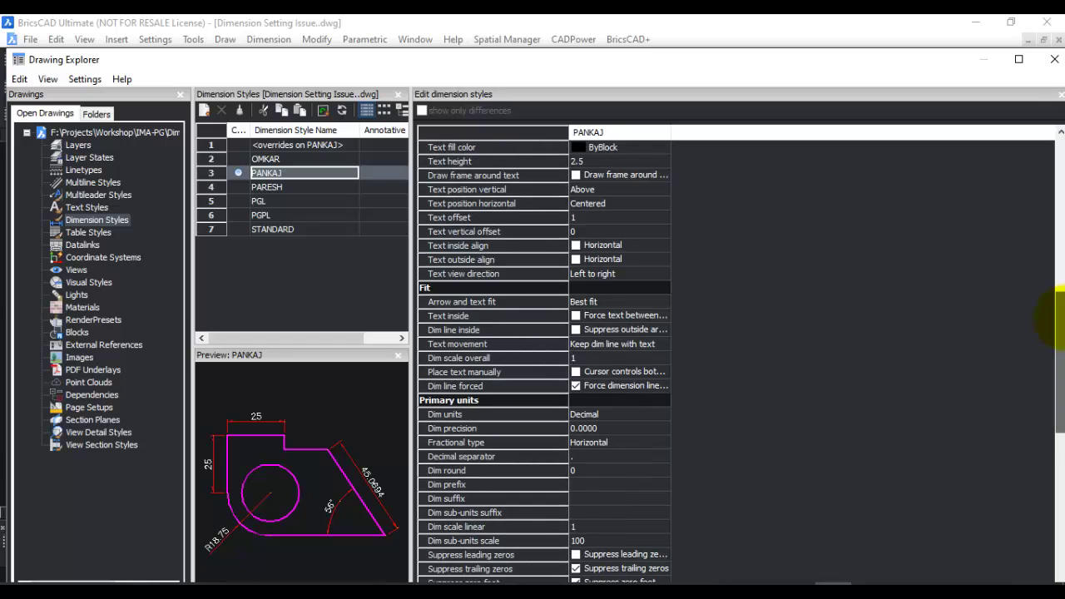
mouse_move(467, 363)
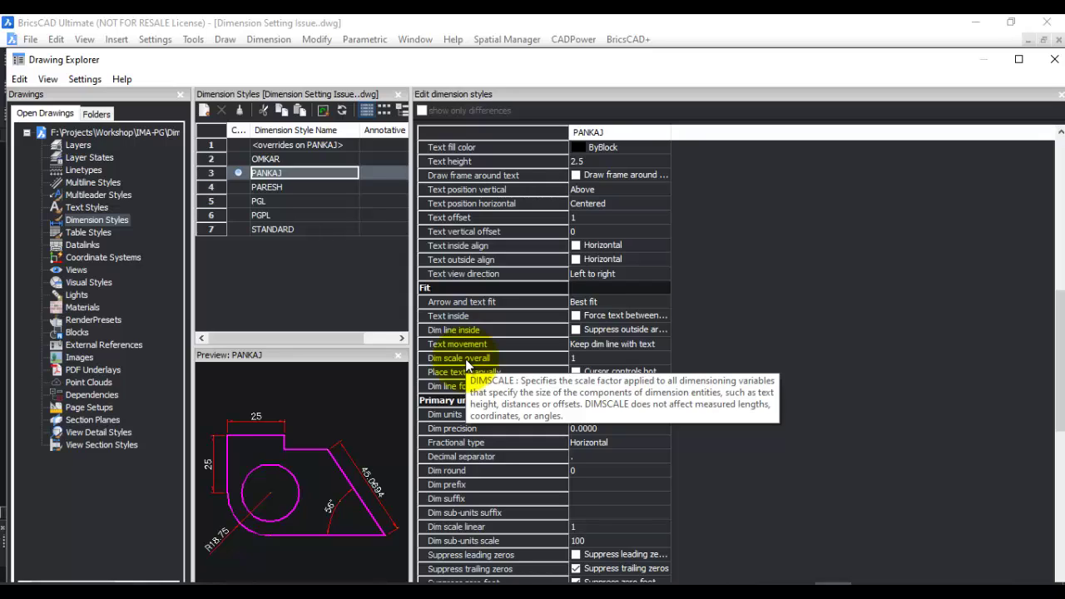
mouse_move(594, 364)
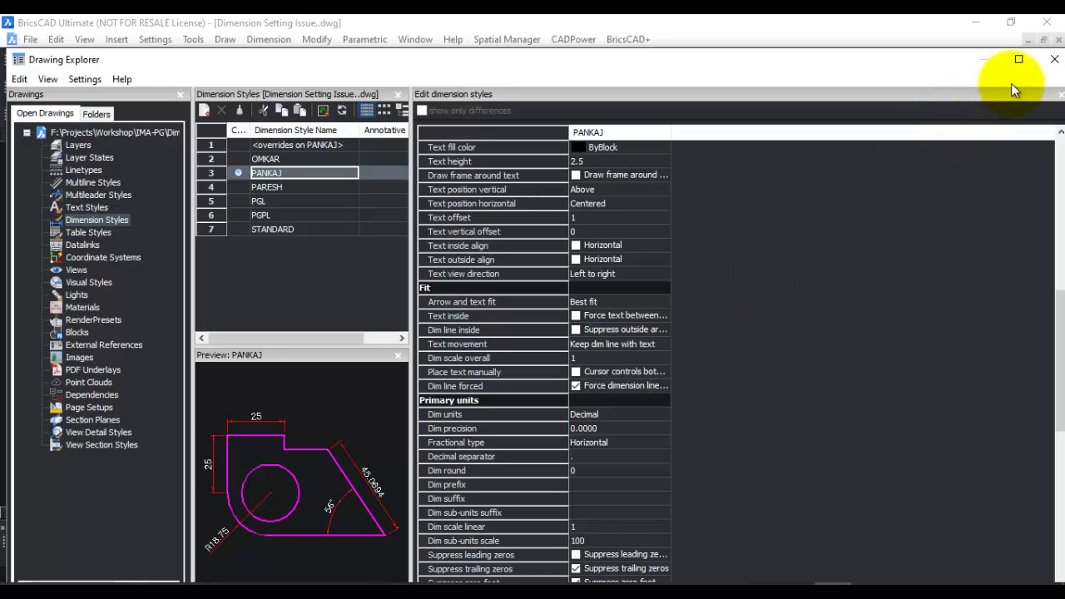
- Close Drawing Explorer, keep DIMSCALE at 1, and dimension the first short line
click(1054, 59)
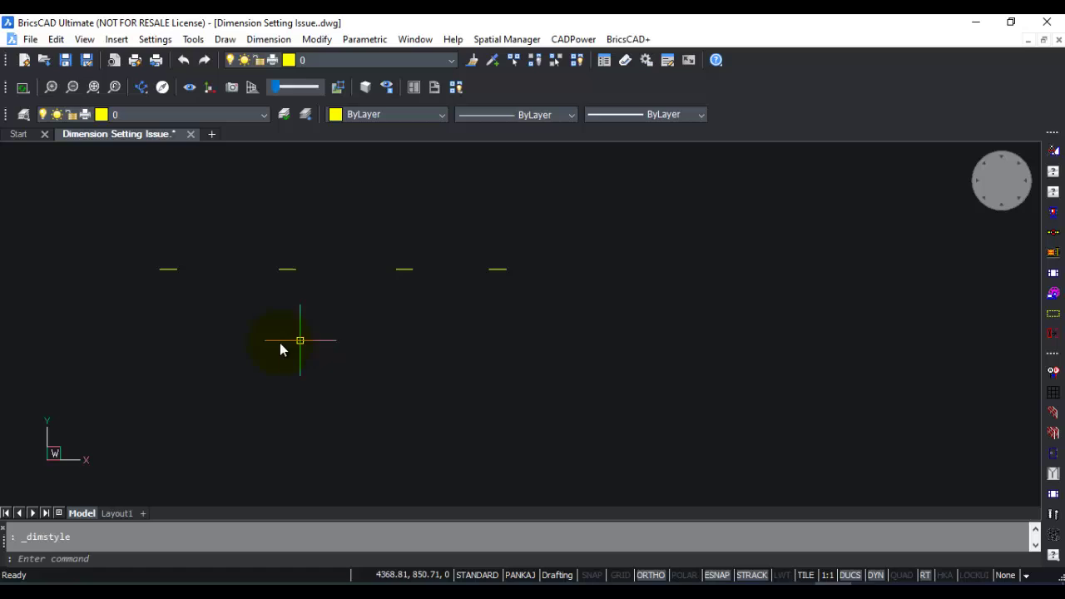
click(88, 559)
text(d)
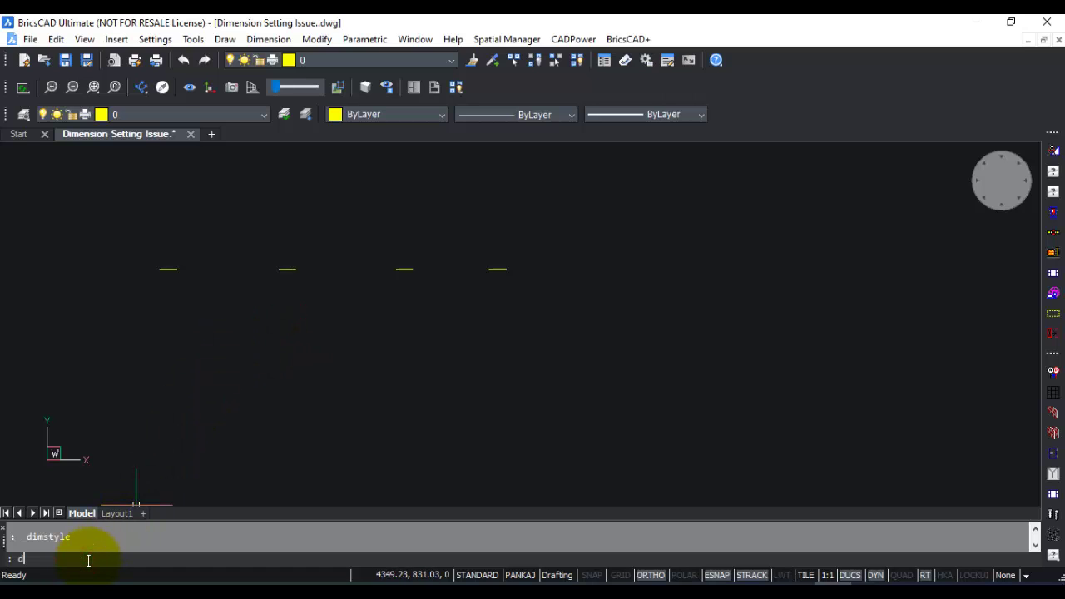
text(imscale)
key(Return)
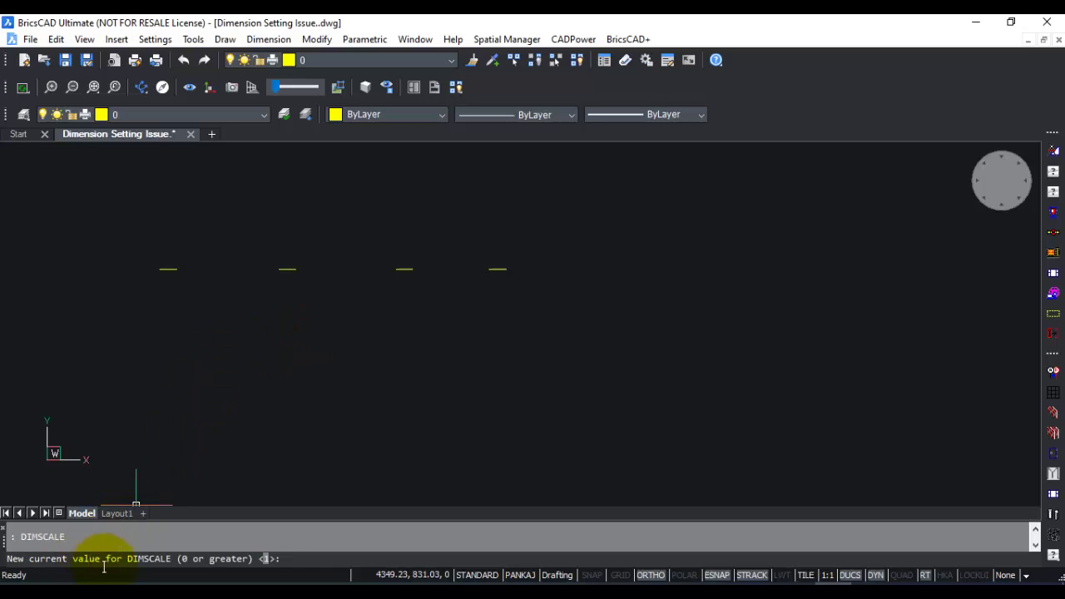
key(Return)
text(dim)
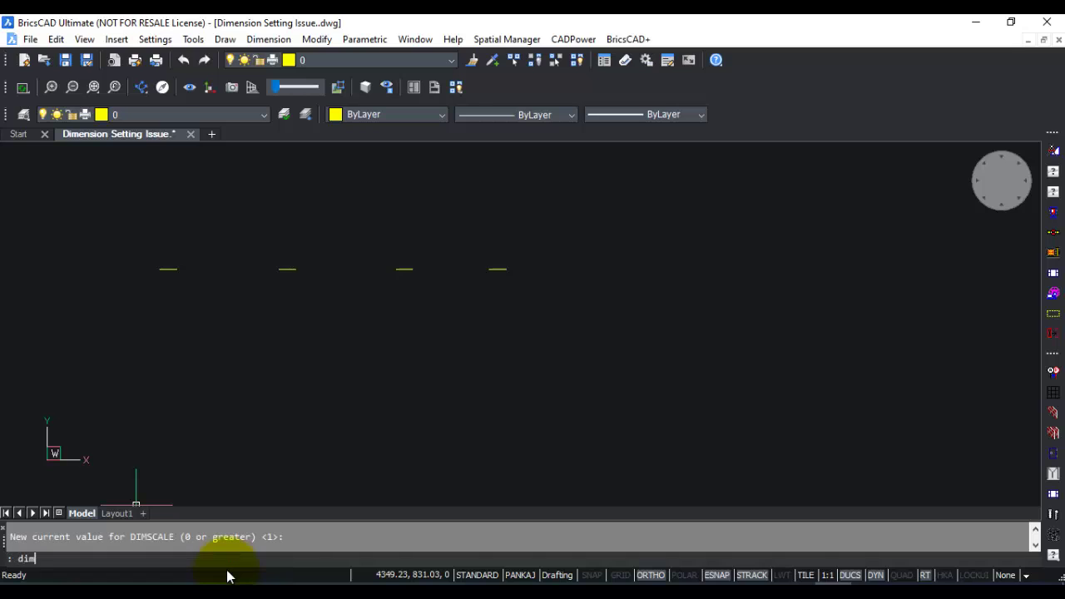
key(Return)
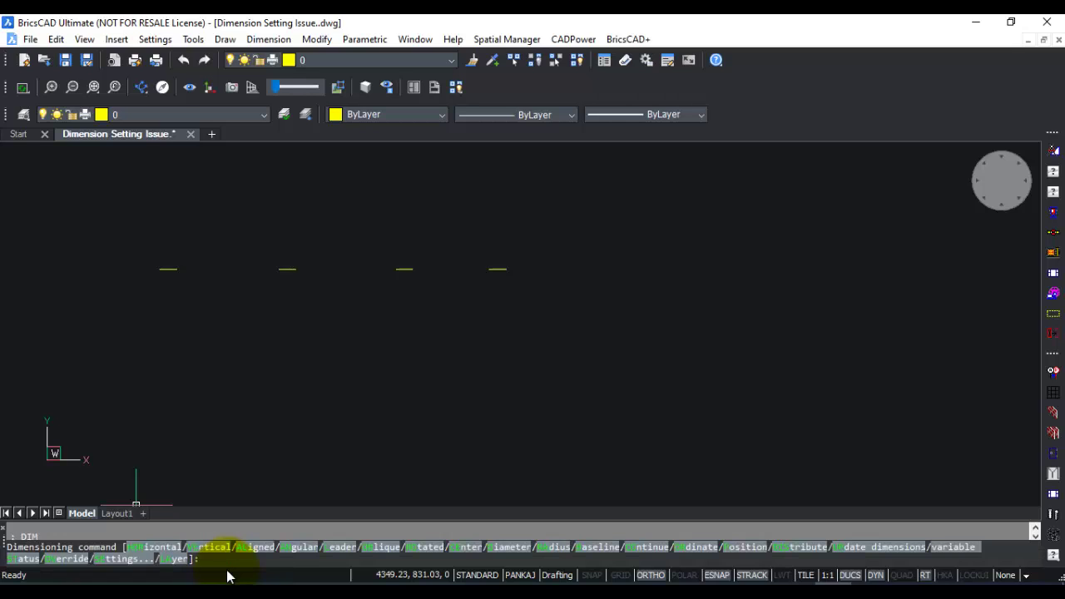
key(Return)
click(167, 268)
click(168, 254)
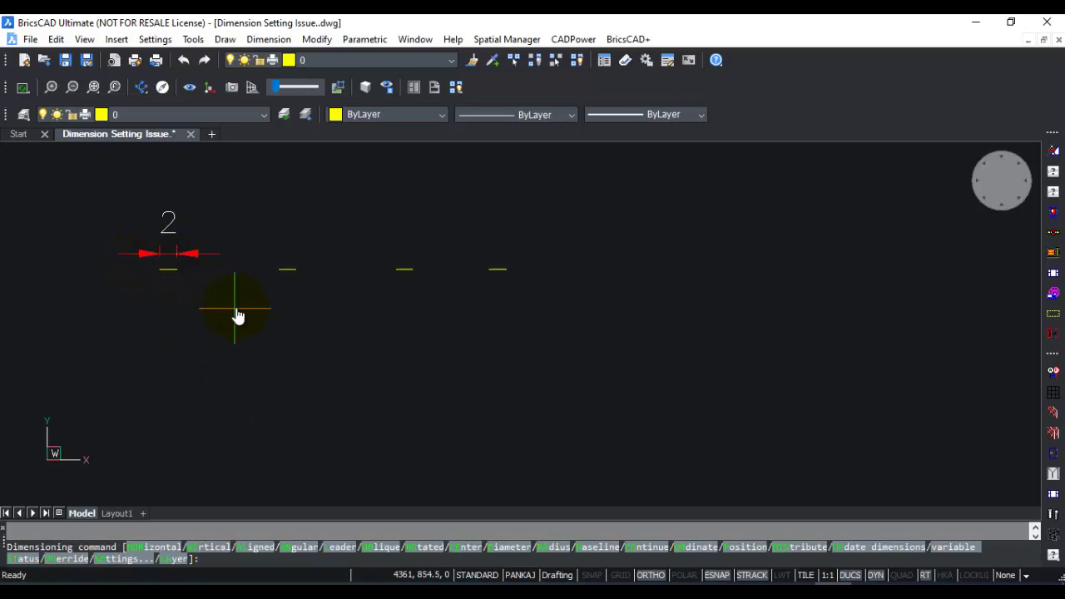
- Set DIMSCALE to 2 and dimension the second short line below it
text(dimscale)
key(Return)
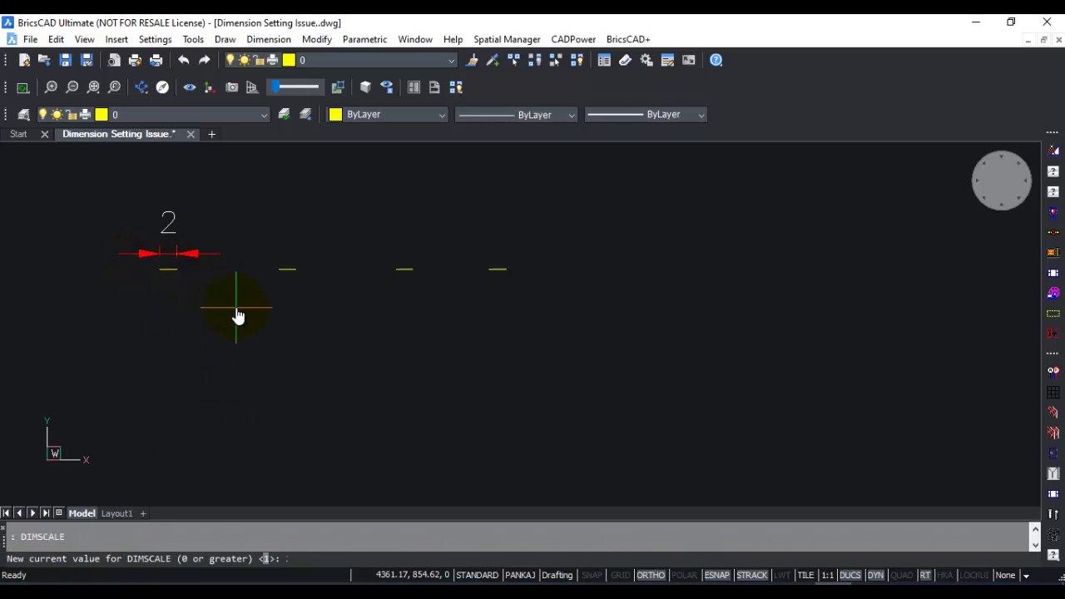
text(2)
key(Return)
key(Return)
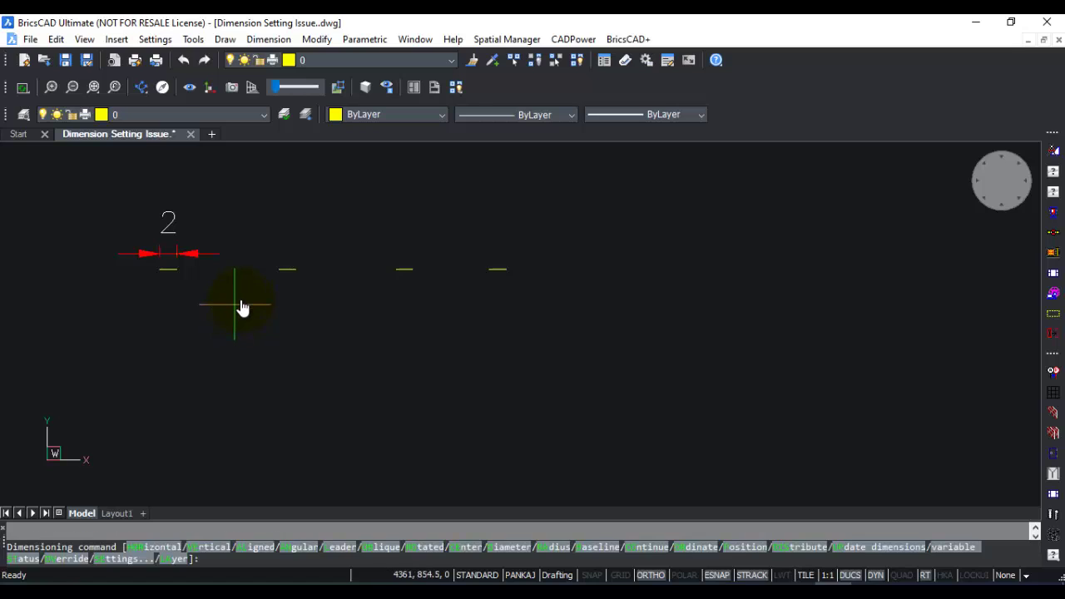
click(286, 270)
click(284, 309)
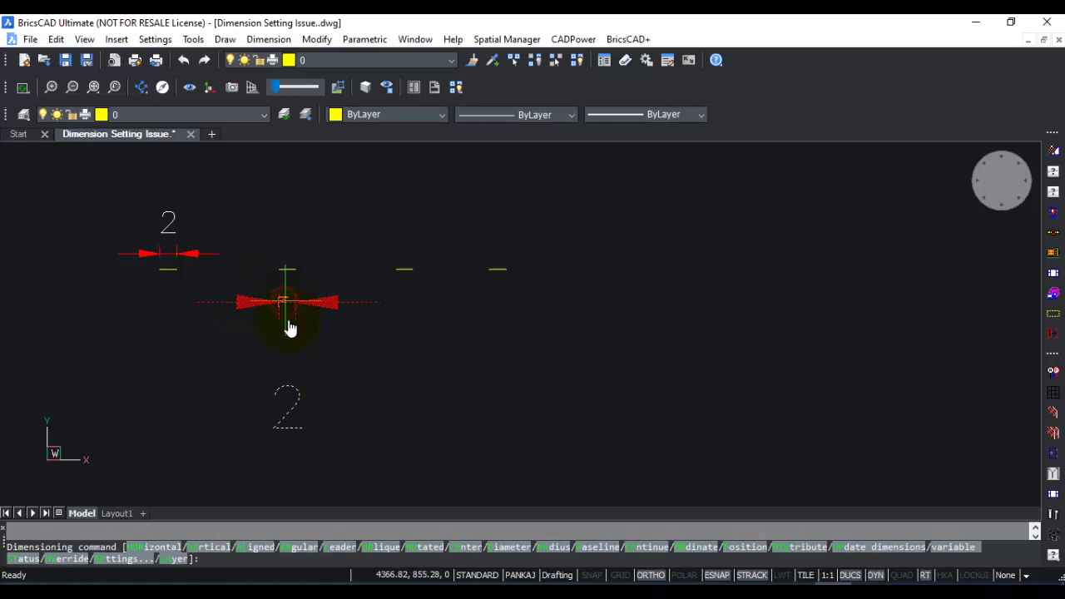
- Set DIMSCALE to 3 and dimension the third short line above it
text(DIMSCALE)
key(Return)
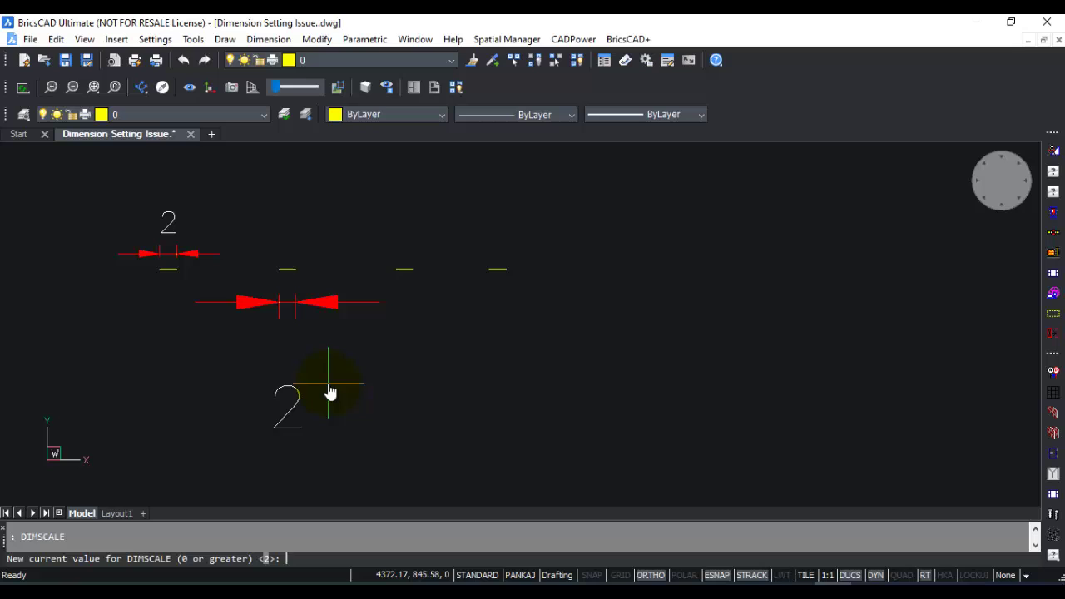
text(3)
key(Return)
text(dim)
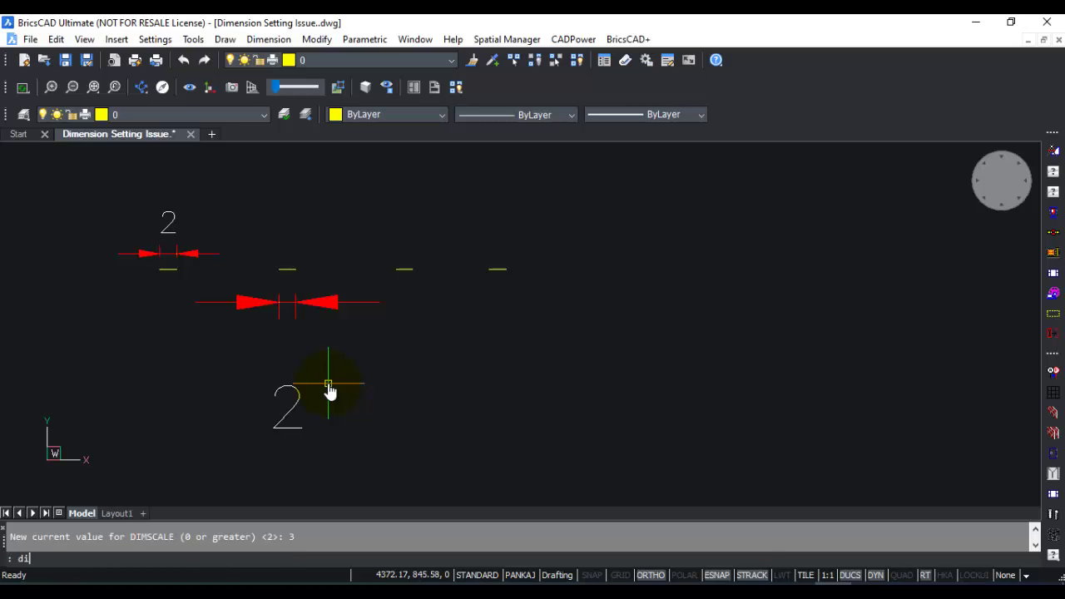
key(Return)
click(416, 270)
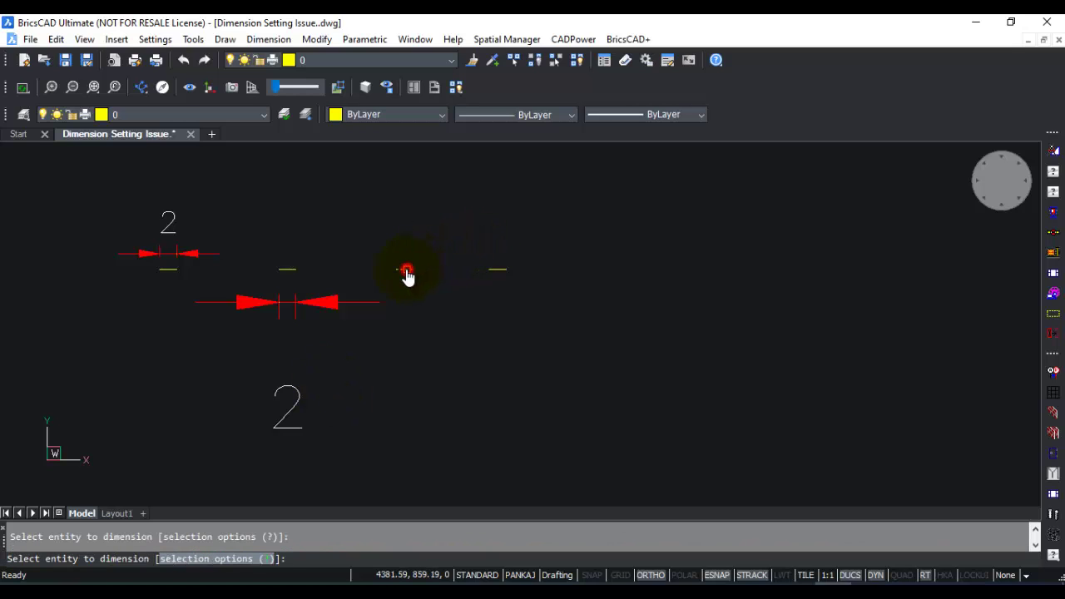
click(427, 268)
- Set DIMSCALE to 4 and dimension the last short line below it
text(DIMSCALE)
key(Return)
text(4)
key(Return)
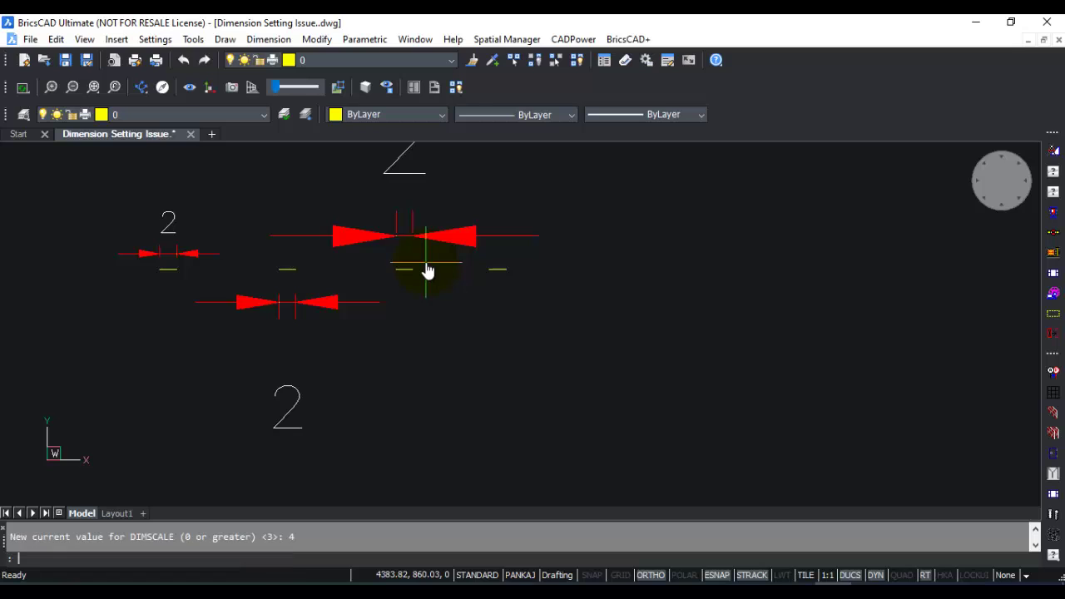
scroll(545, 349, down, 3)
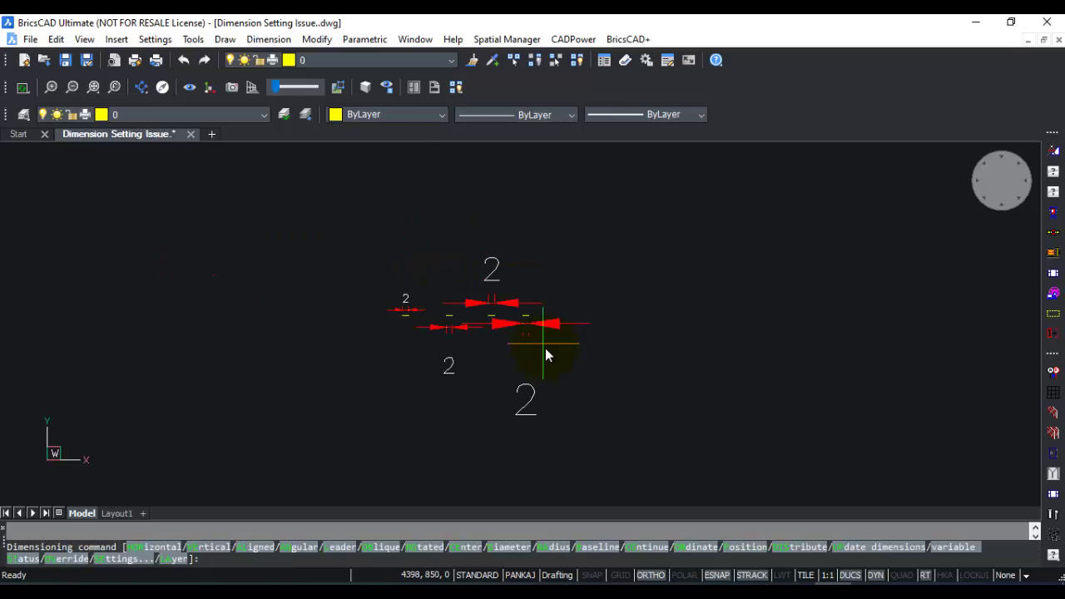
mouse_move(568, 373)
middle_down()
mouse_move(499, 344)
mouse_move(437, 357)
middle_up()
scroll(498, 343, up, 2)
click(218, 291)
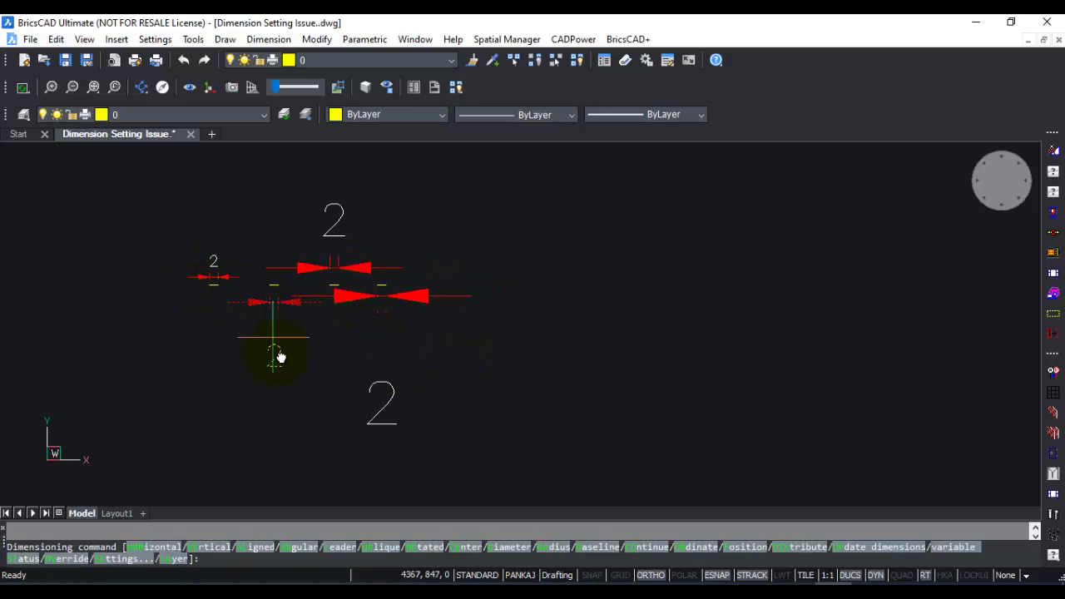
key(Escape)
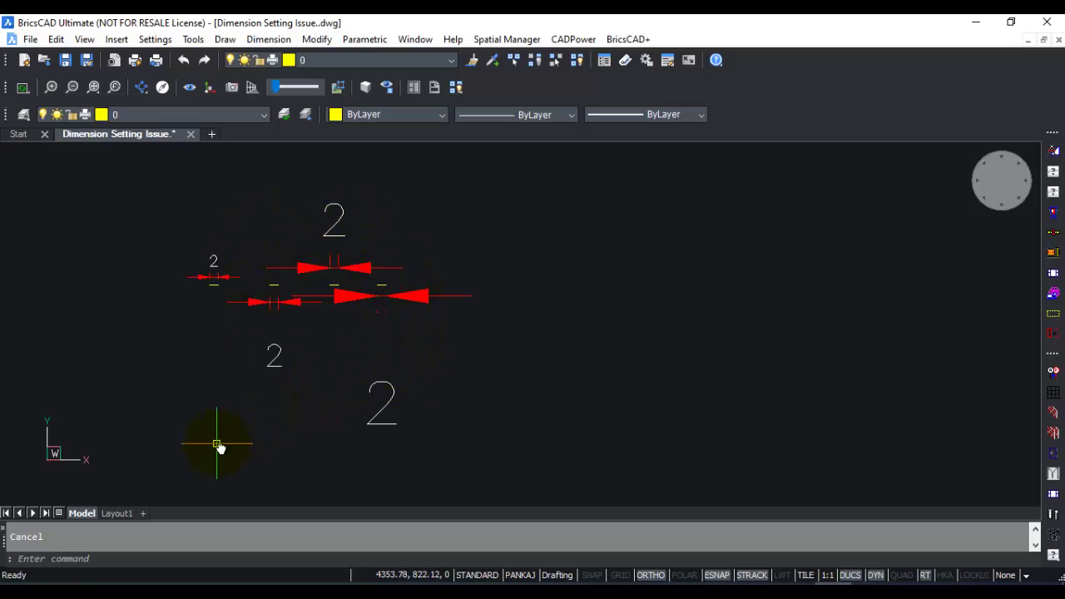
text(DIMSCALE)
key(Return)
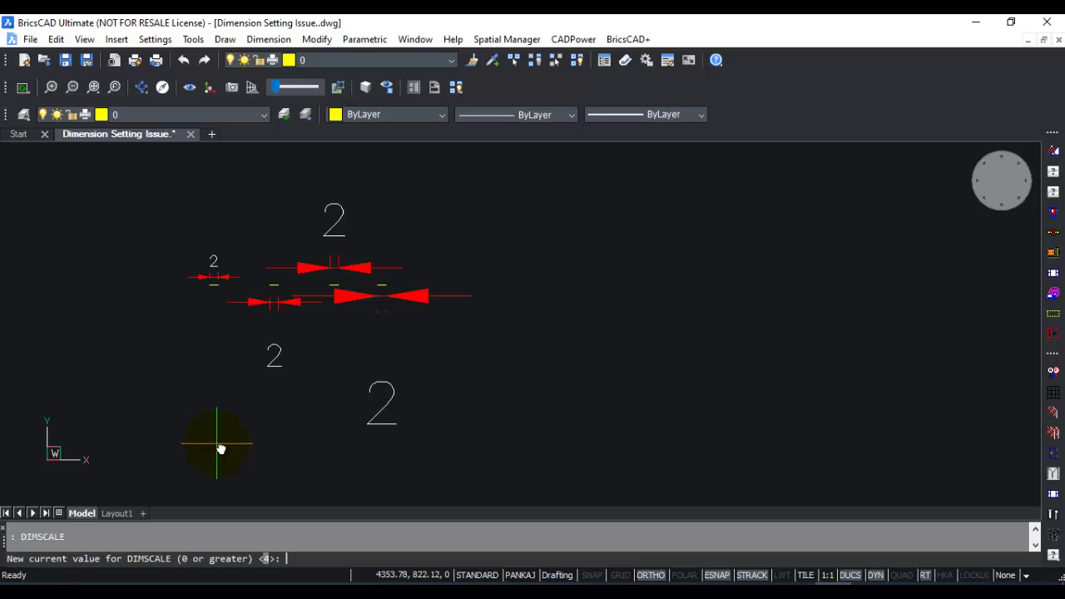
text(1)
key(Return)
text(d)
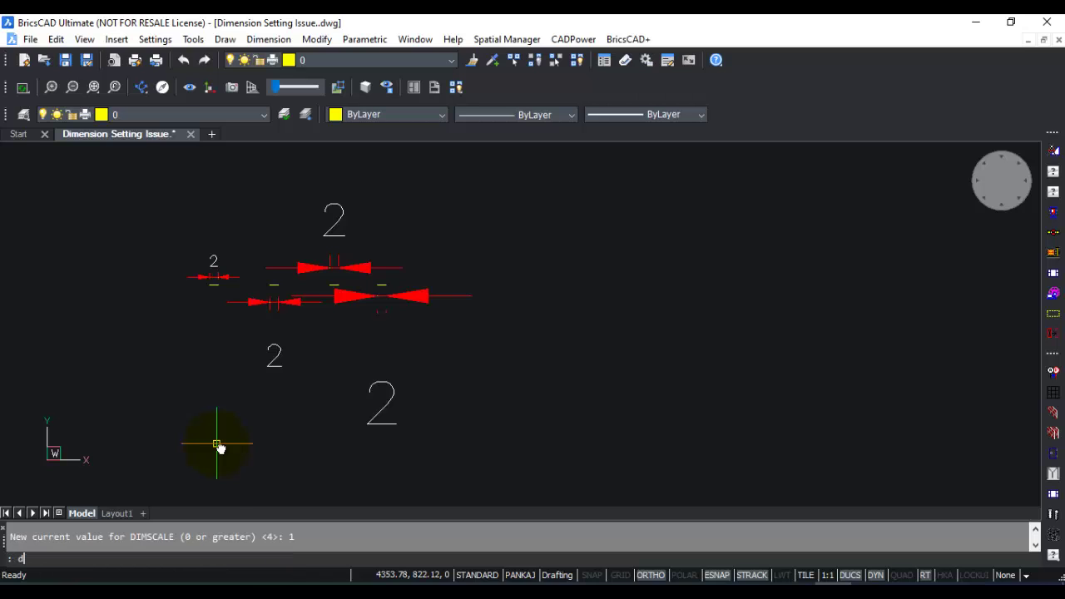
text(im)
key(Return)
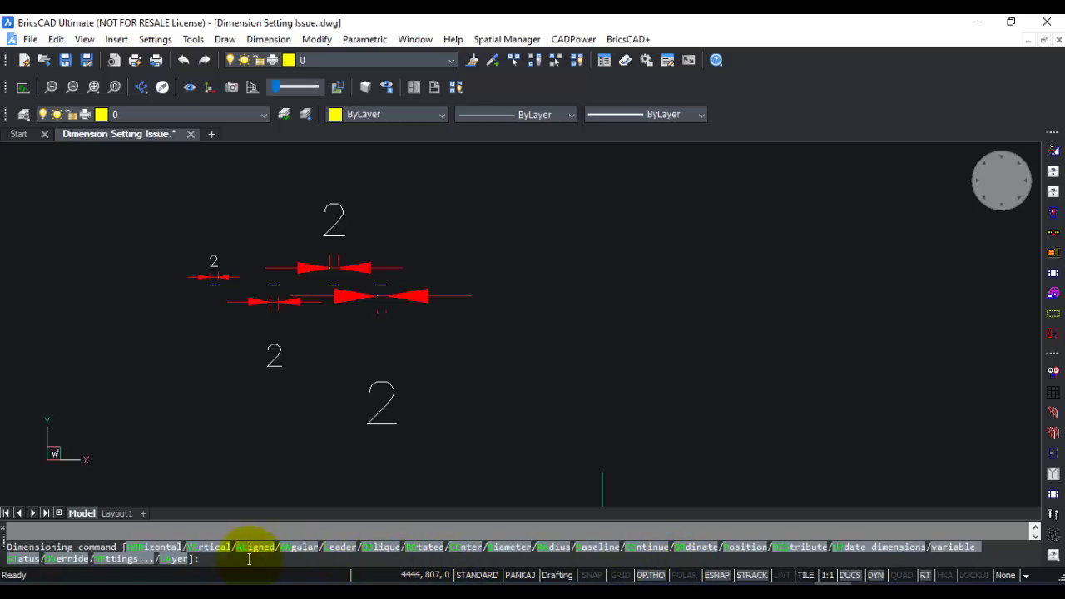
click(842, 547)
click(143, 179)
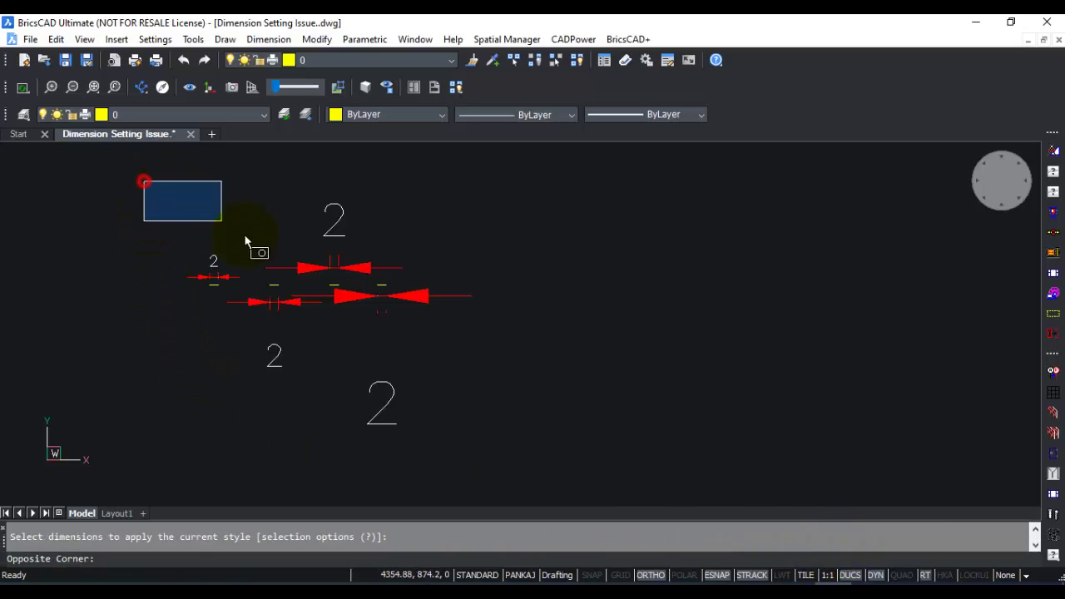
click(514, 439)
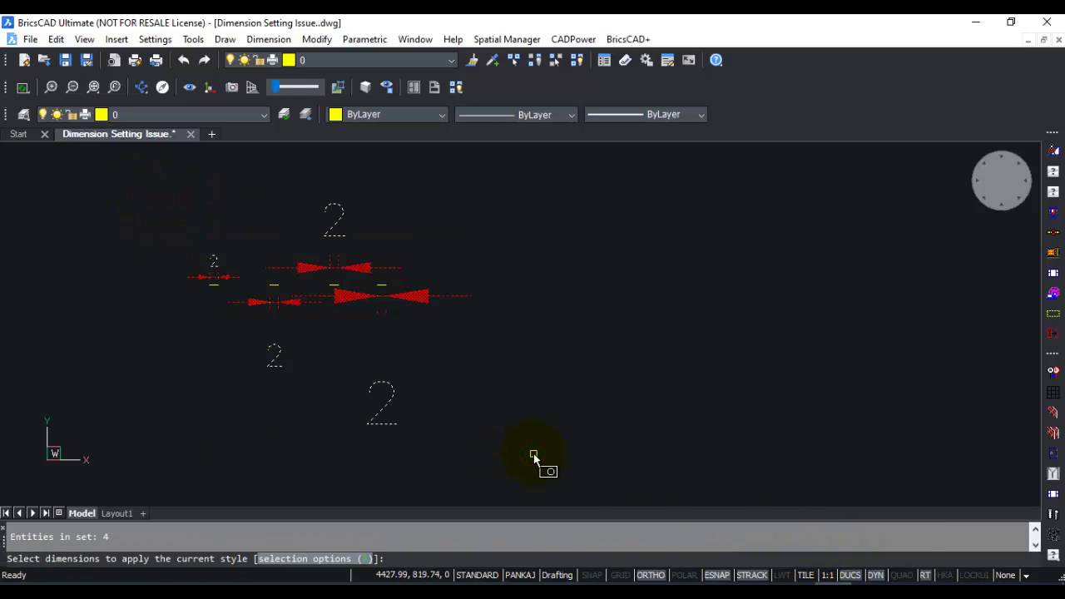
key(Return)
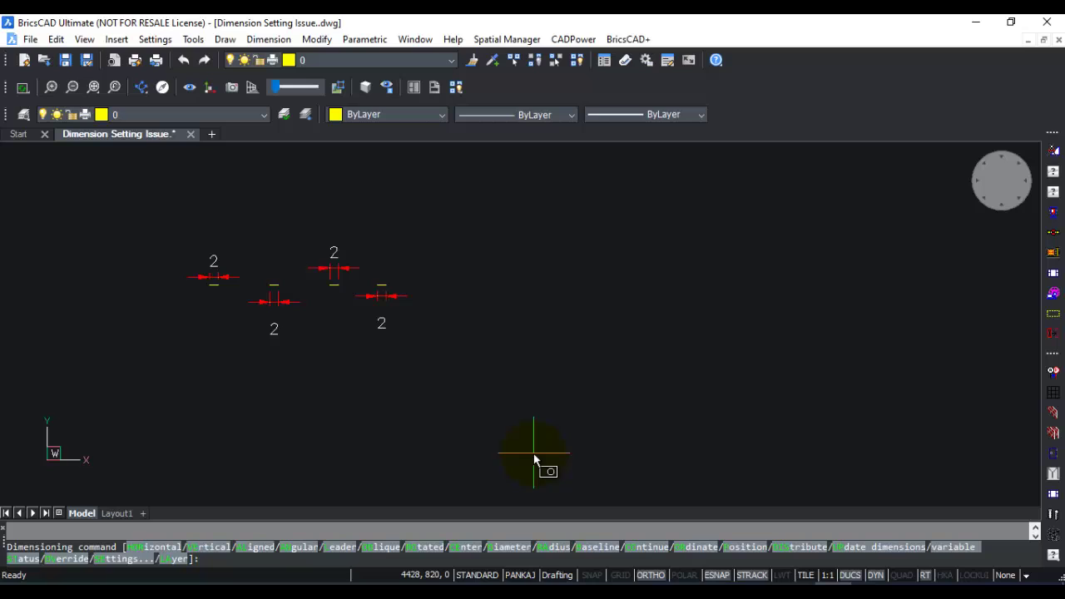
text(u)
key(Return)
key(Return)
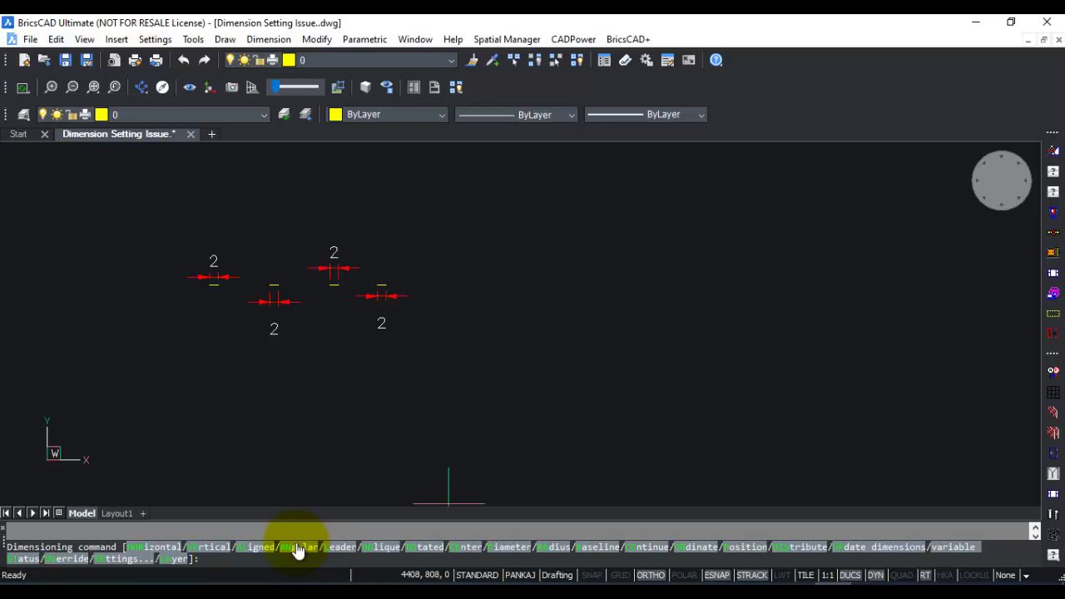
scroll(389, 301, up, 4)
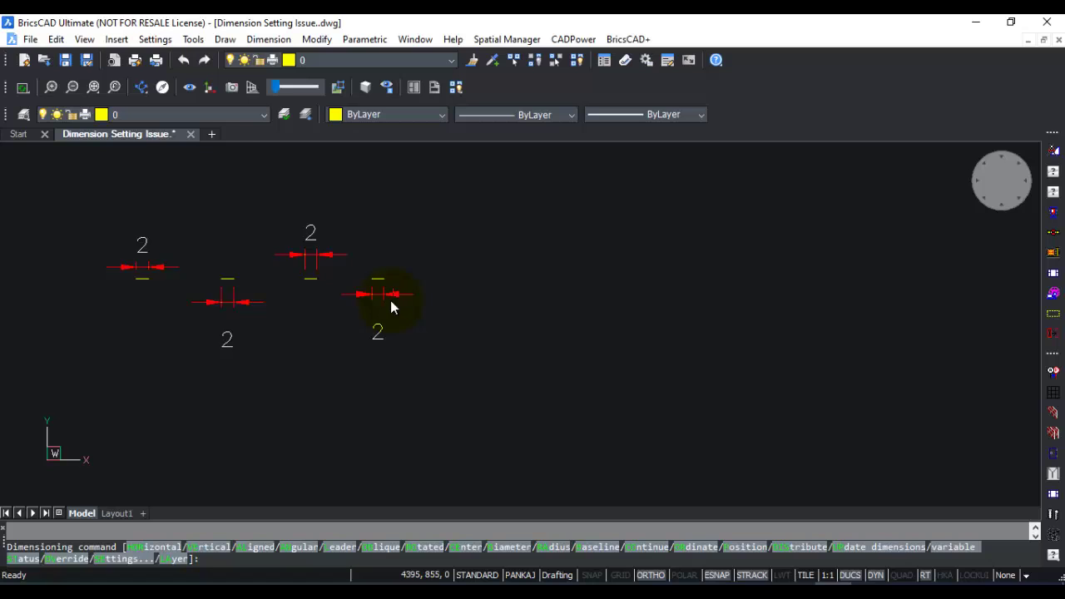
click(368, 366)
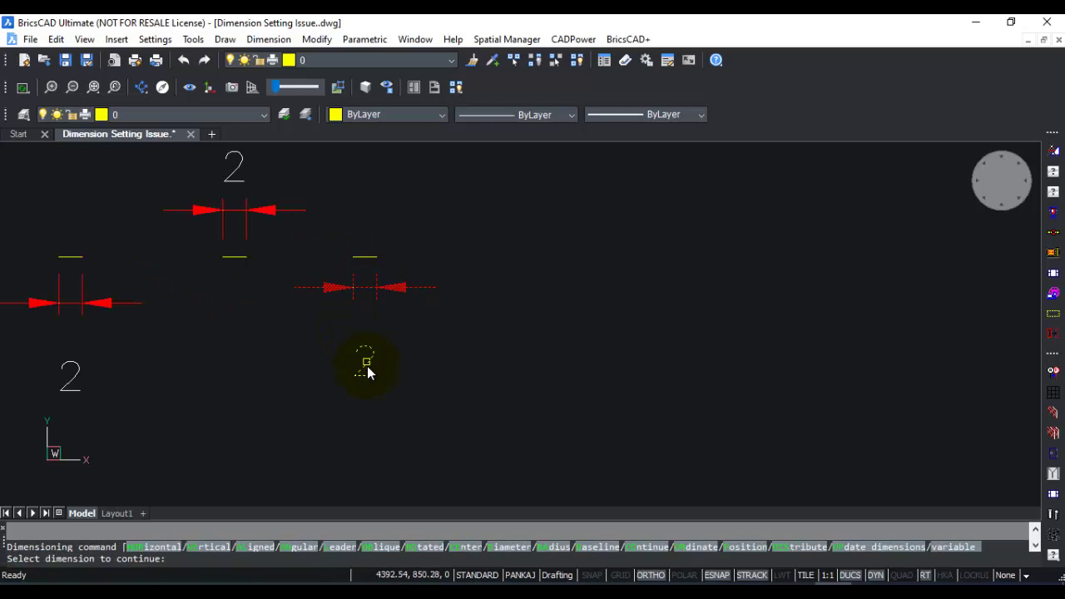
key(Escape)
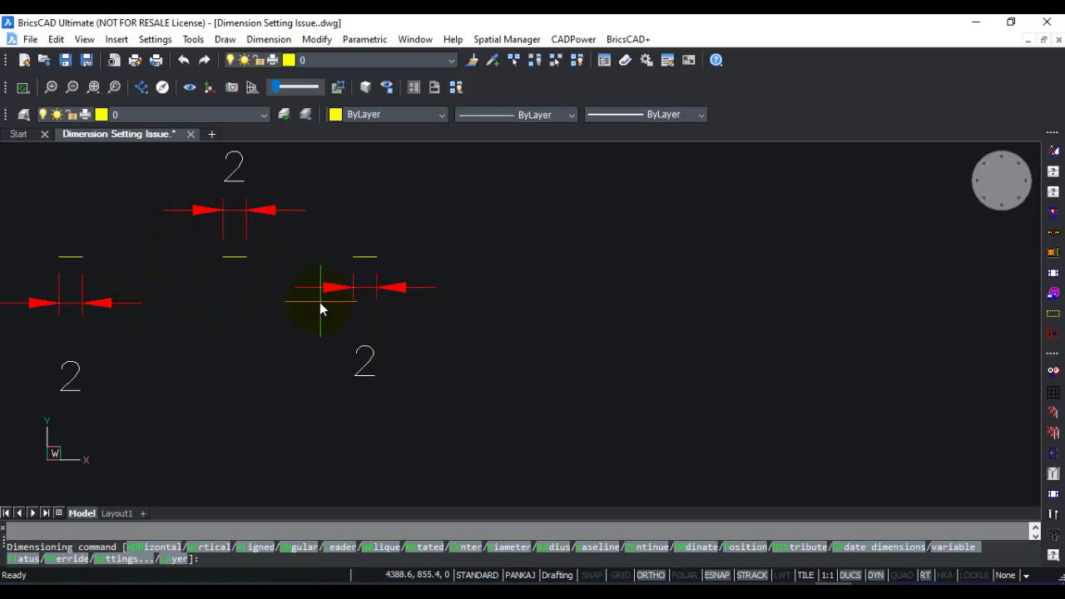
scroll(320, 302, down, 2)
text(co)
key(Return)
click(355, 288)
key(Escape)
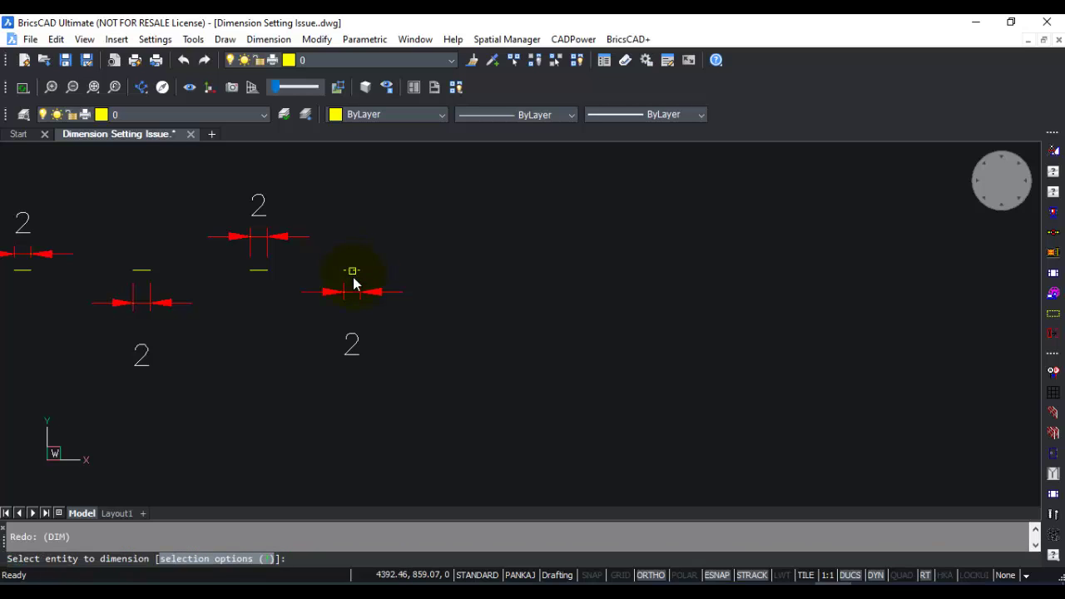
click(355, 295)
key(Escape)
click(355, 274)
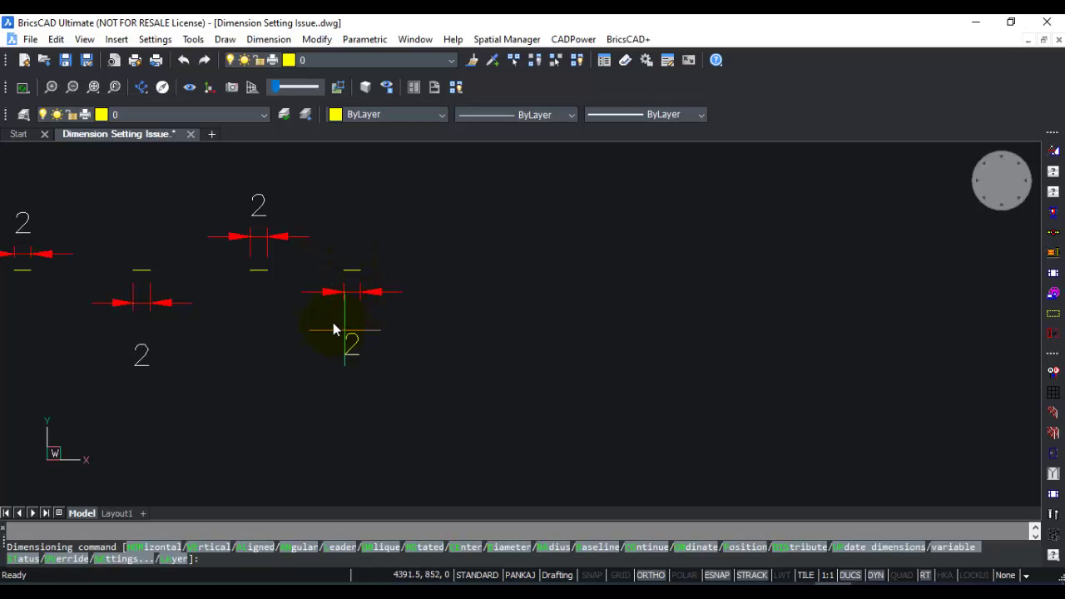
key(Escape)
click(353, 306)
key(Escape)
click(351, 293)
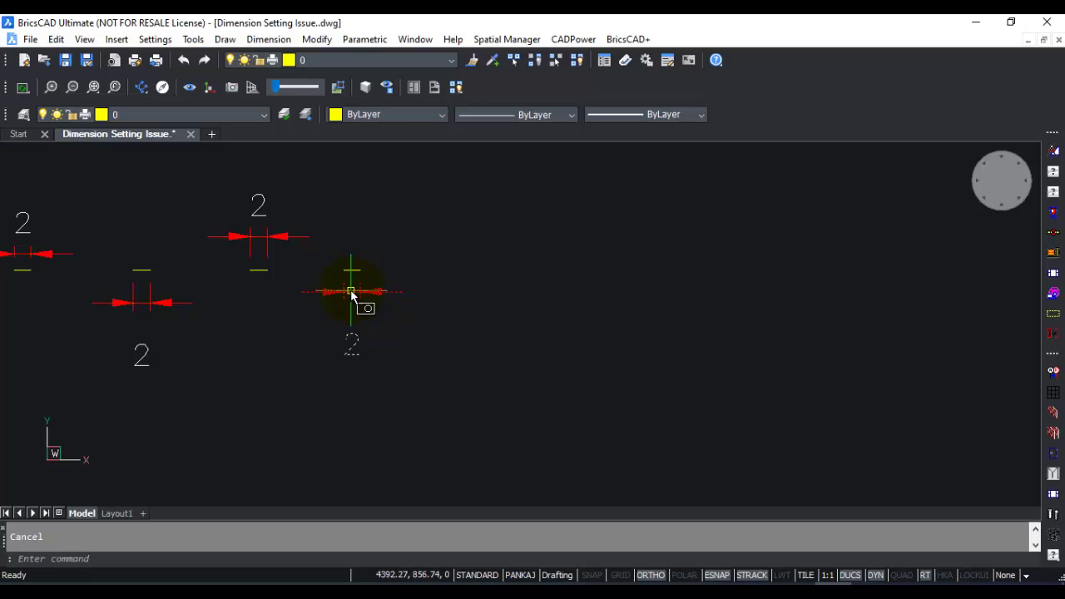
- Change the lower-right dimension's Dim scale linear from 1 to 2 in Properties
right_click(351, 281)
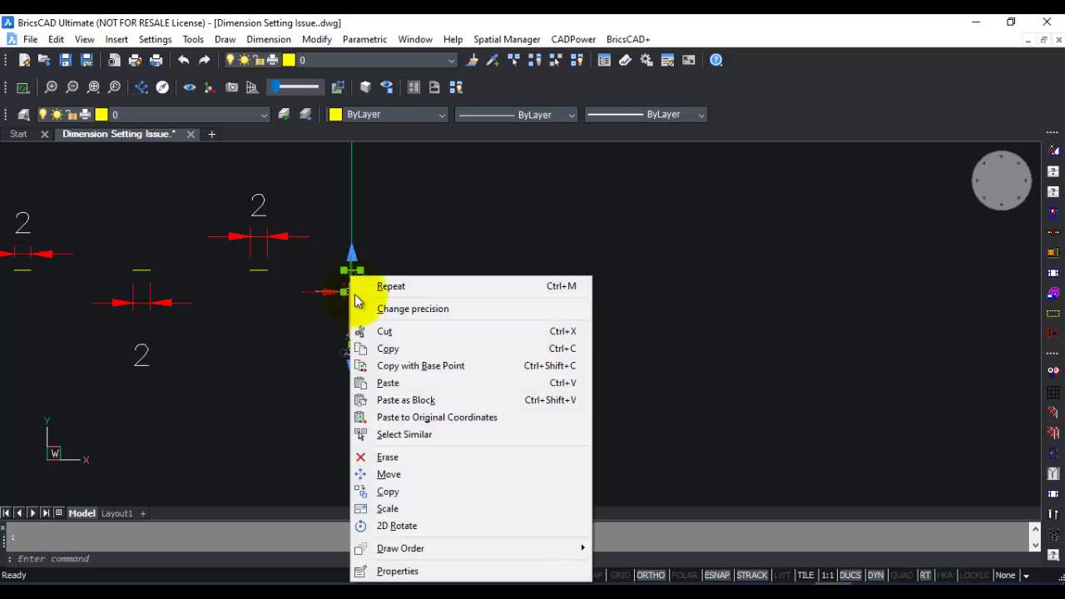
click(438, 571)
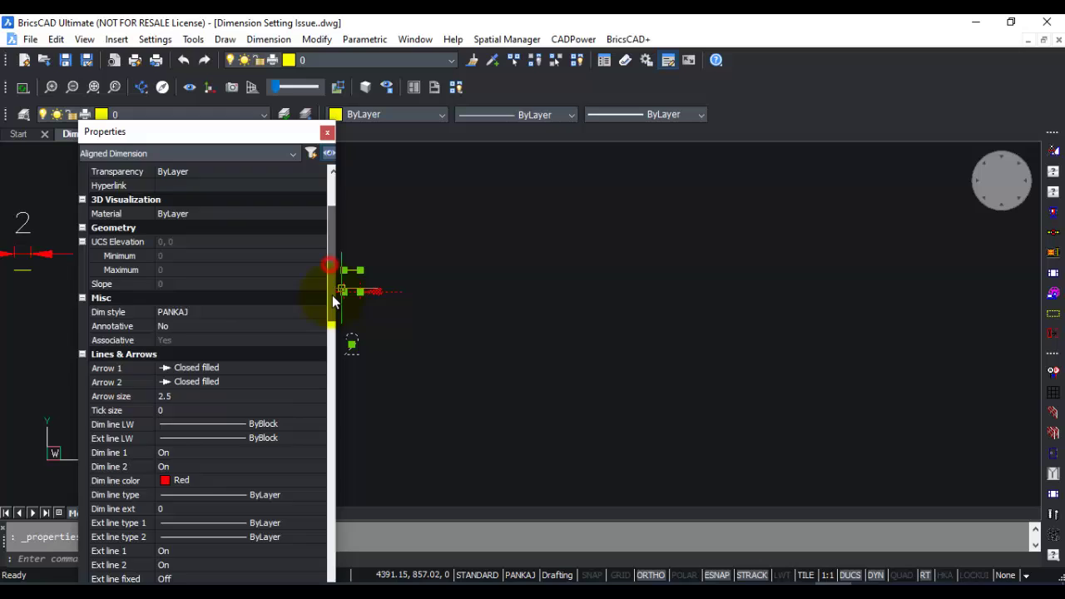
scroll(332, 302, down, 14)
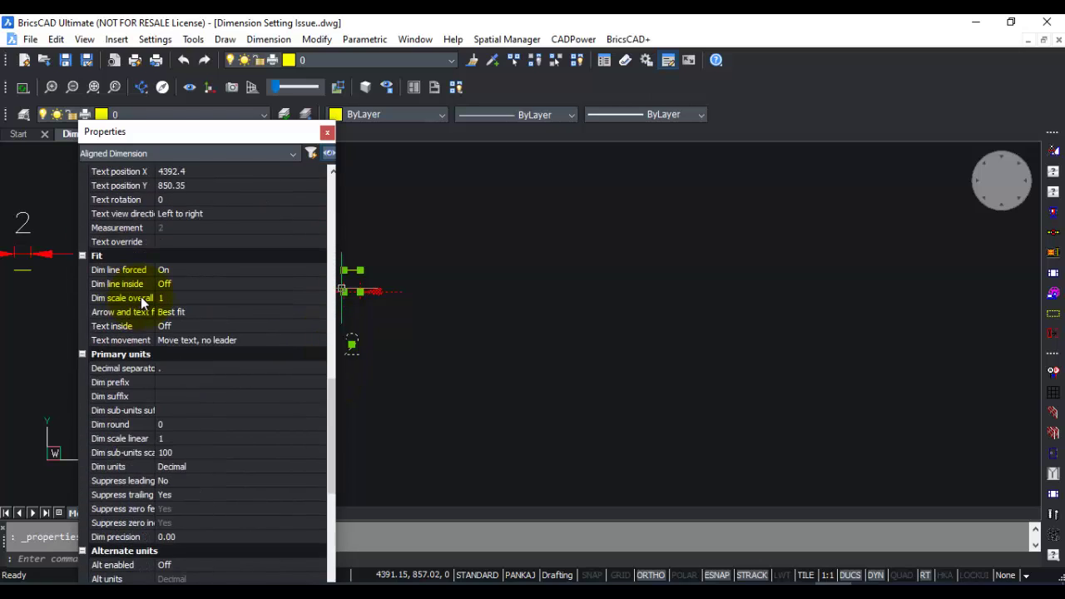
click(135, 440)
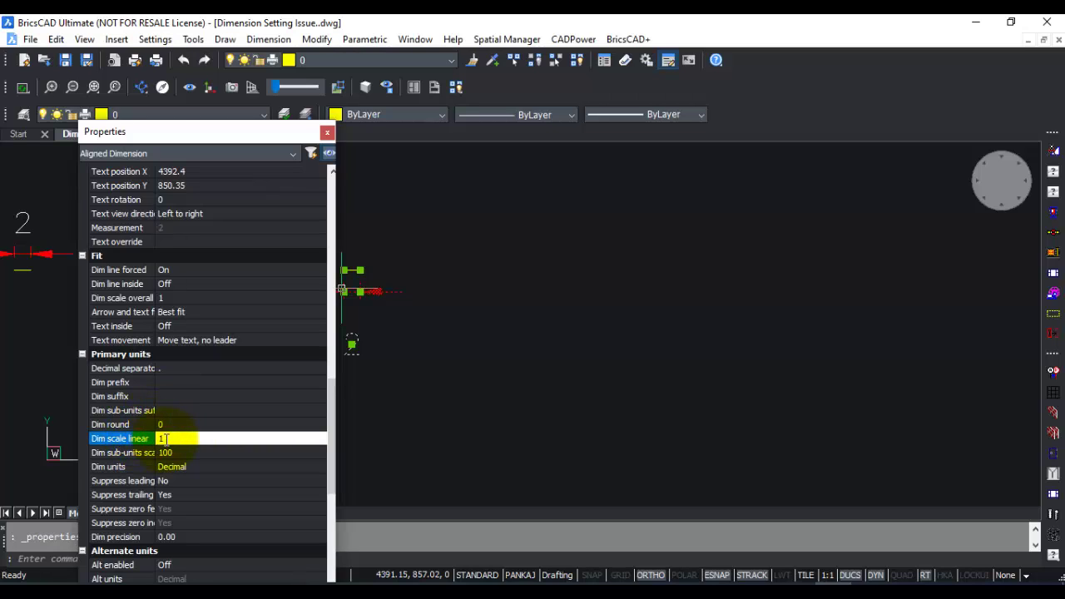
double_click(166, 439)
text(2)
click(327, 133)
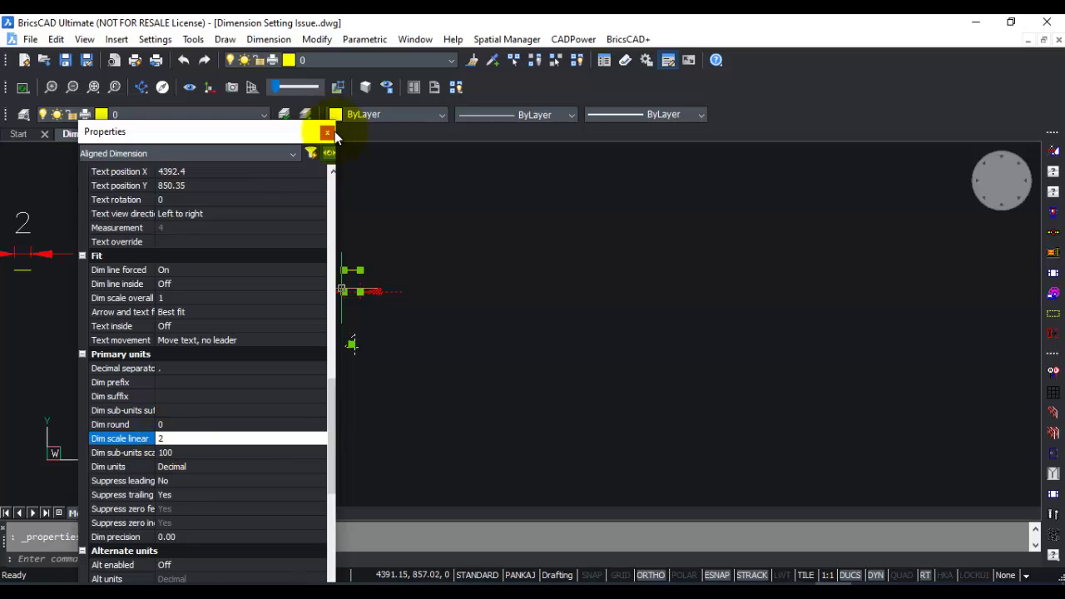
key(Escape)
mouse_move(342, 336)
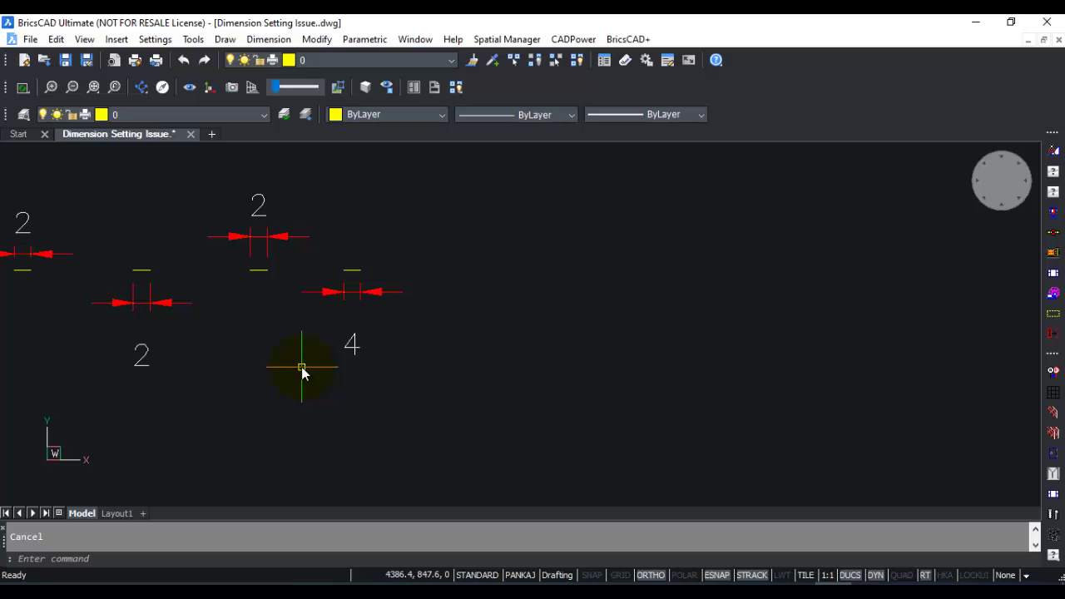
scroll(277, 382, down, 2)
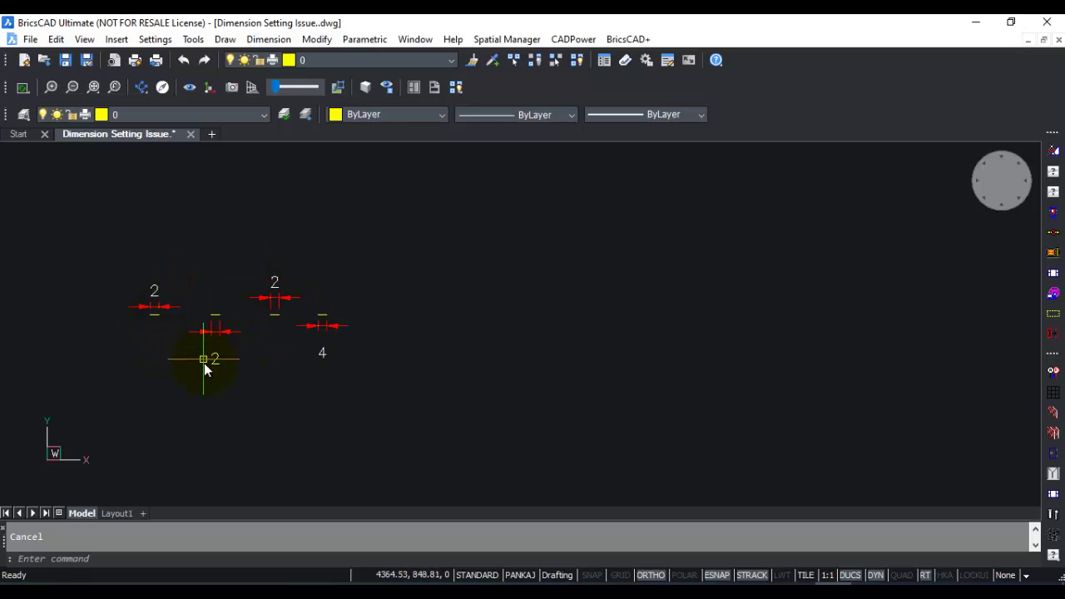
click(79, 556)
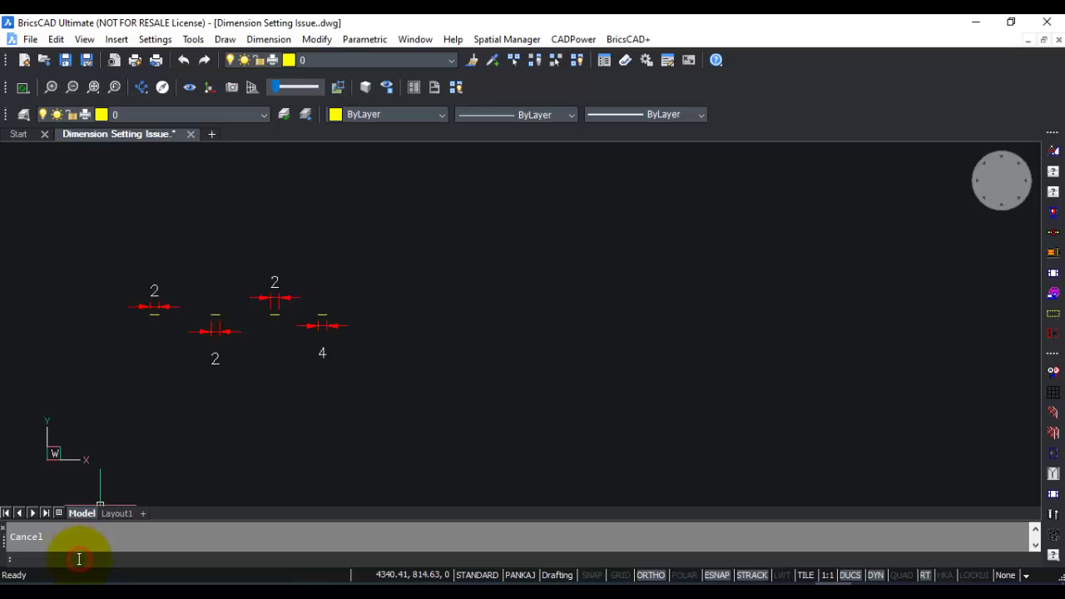
text(dim)
key(Return)
key(Escape)
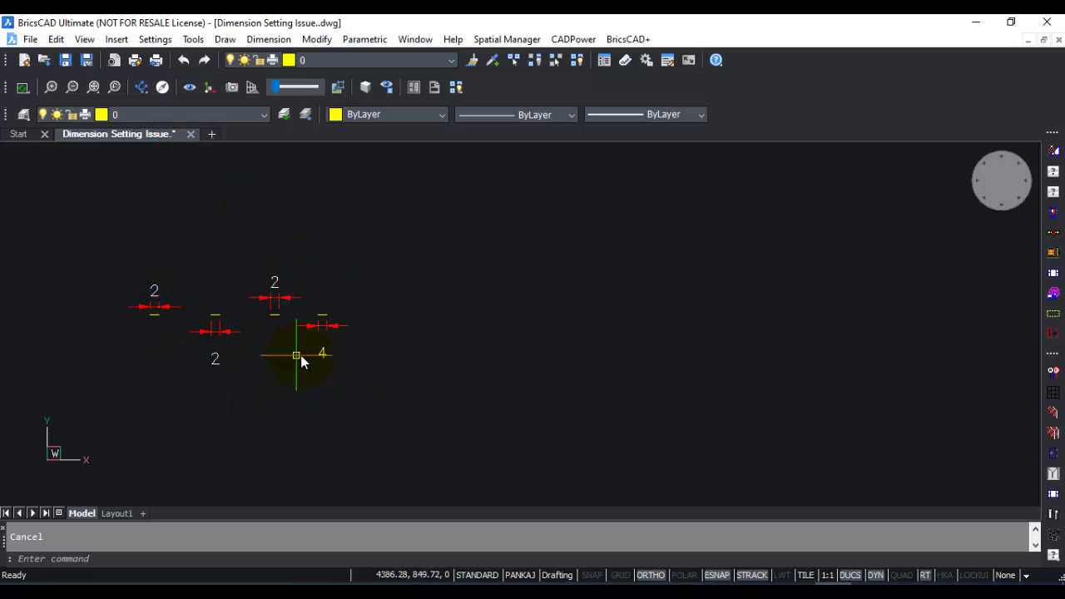
mouse_move(320, 358)
click(289, 381)
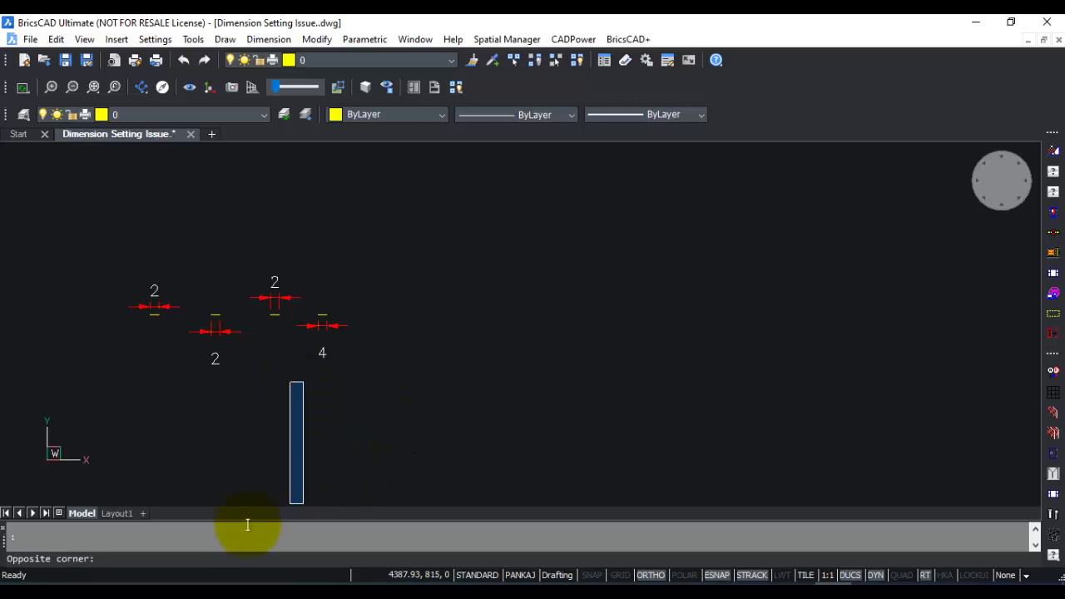
key(Escape)
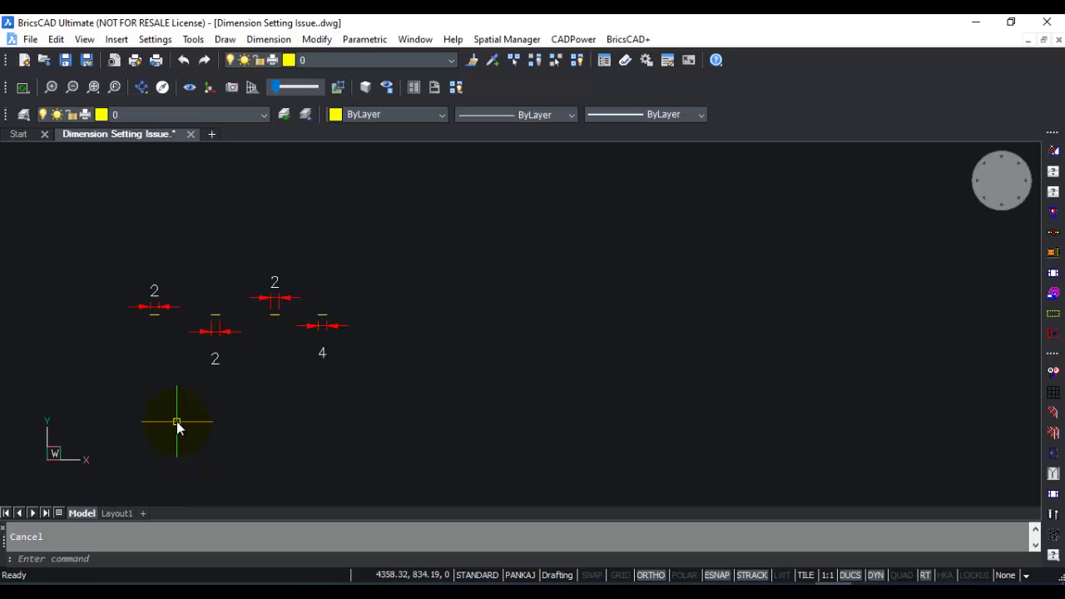
- Set DIMSCALE to 3
text(dimscale)
key(Return)
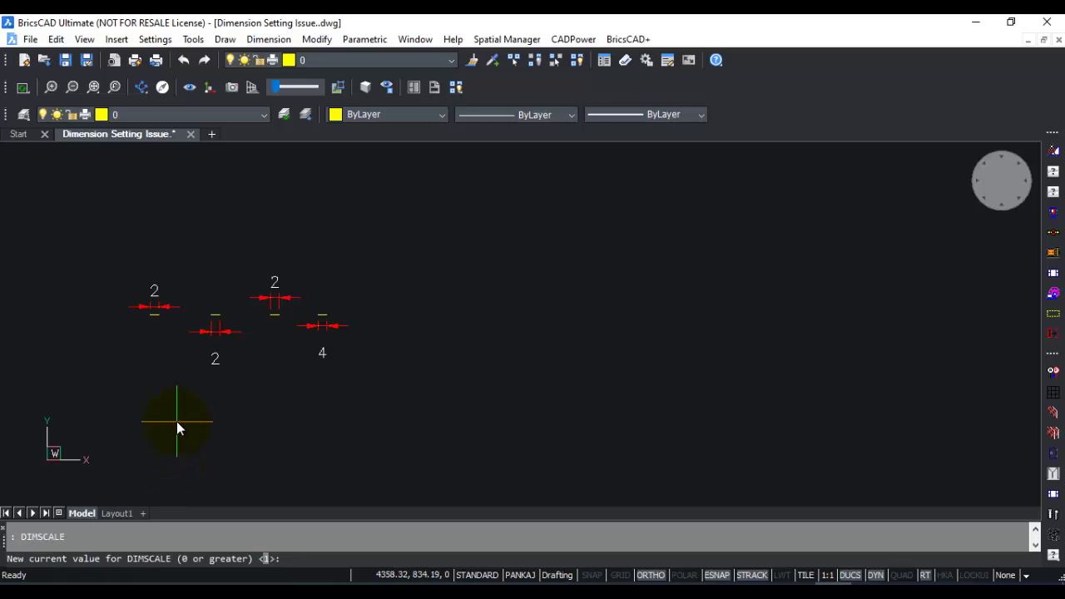
text(3)
key(Return)
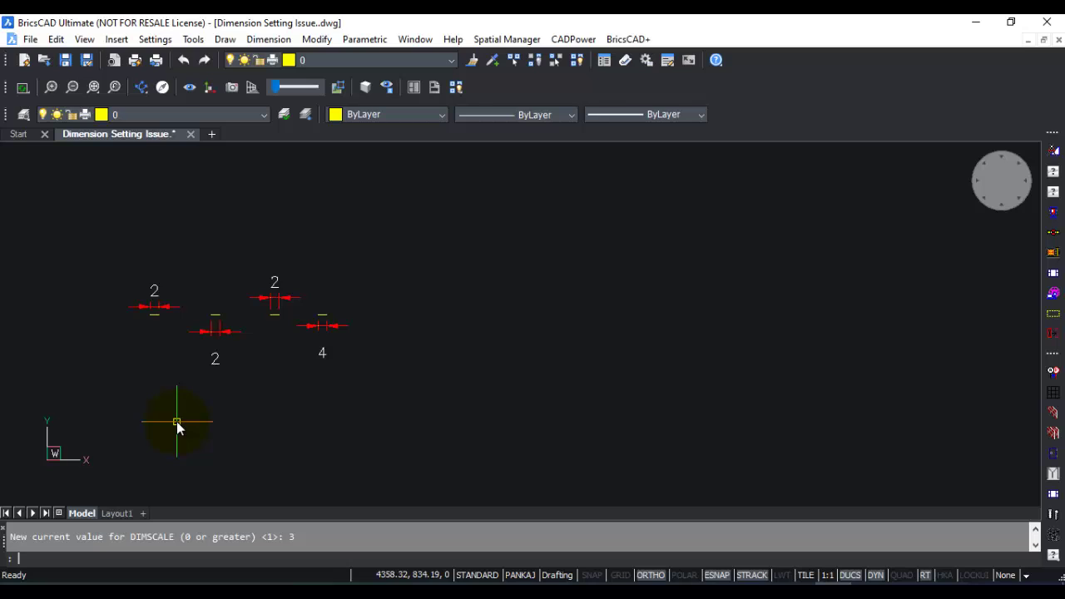
- Update all four dimensions to the current style with DIM's UPD option
text(dim)
key(Return)
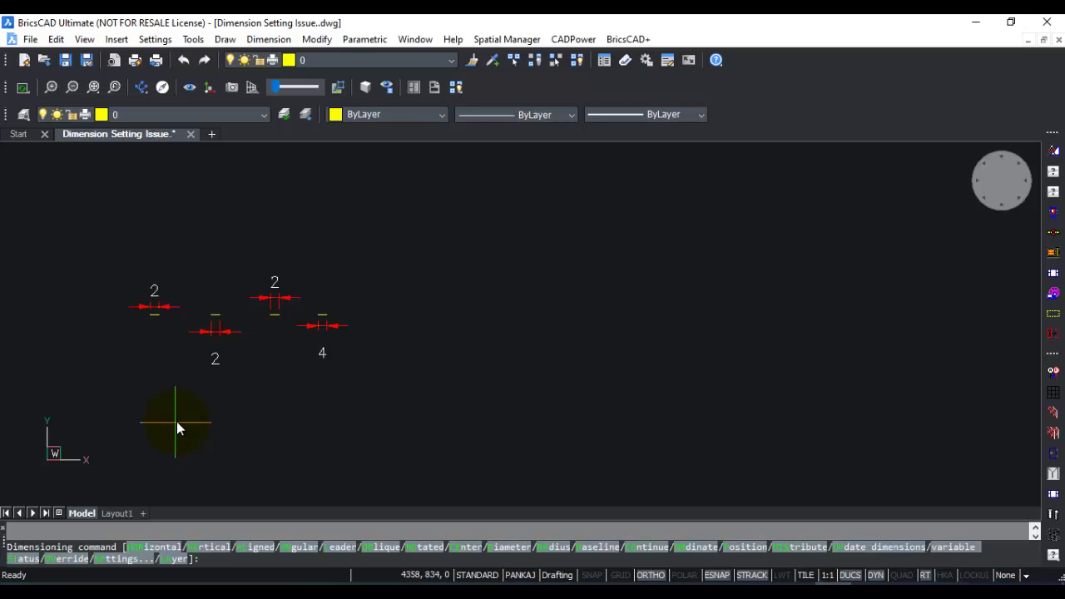
text(upd)
key(Return)
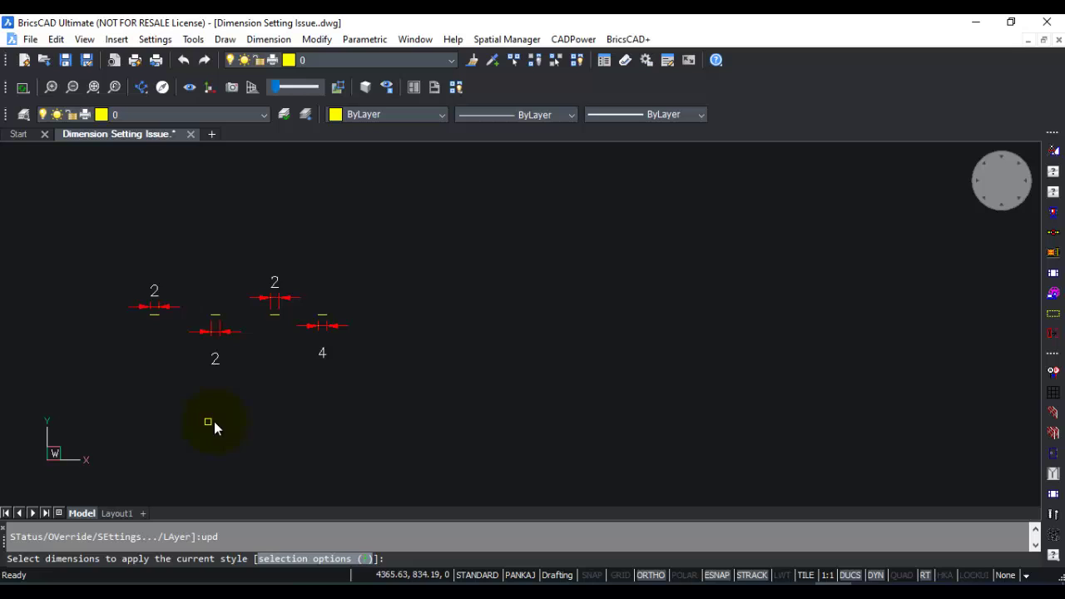
click(82, 232)
click(387, 411)
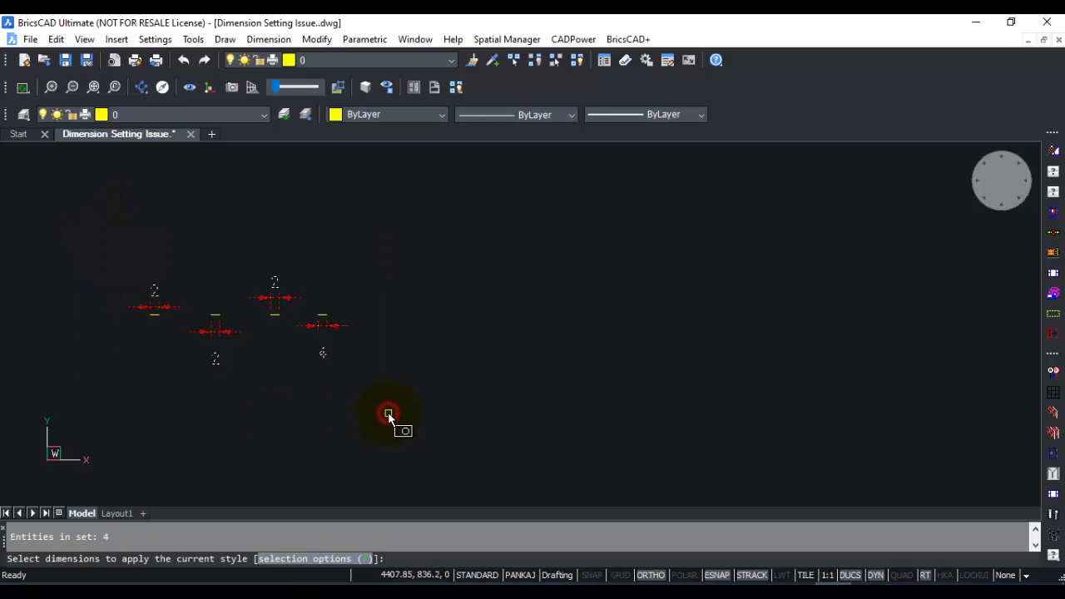
key(Return)
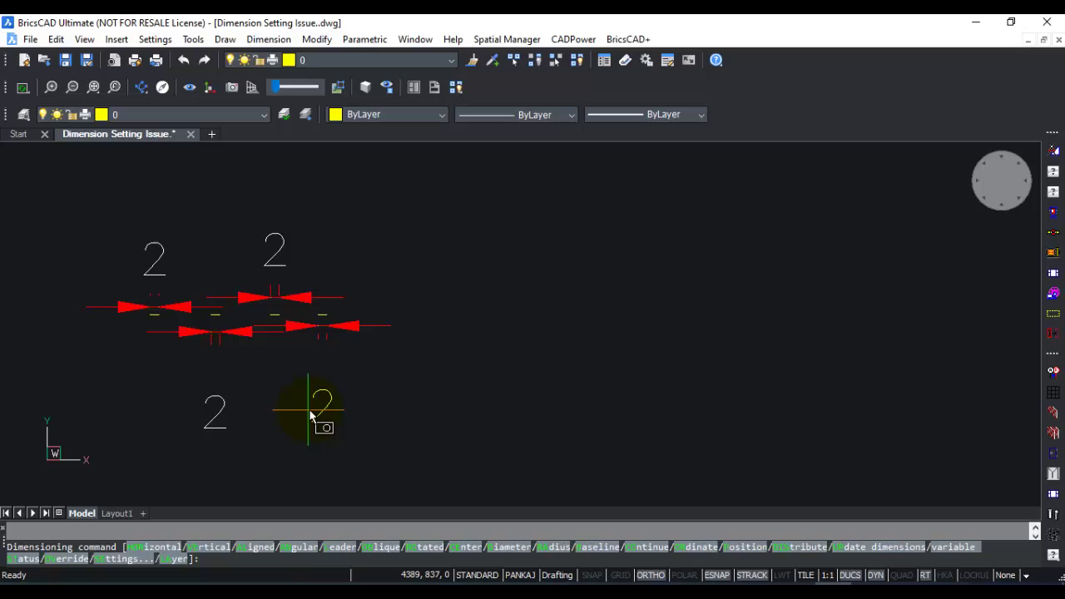
- Cancel DIM and undo the update, returning the dimensions to 2, 2, 2 and 4
key(Escape)
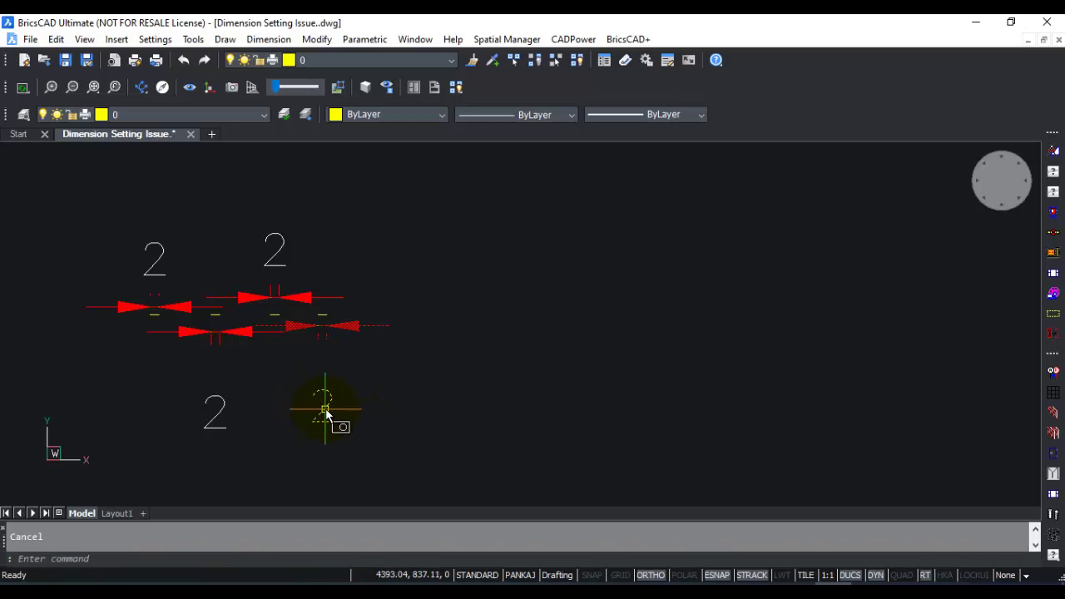
mouse_move(321, 398)
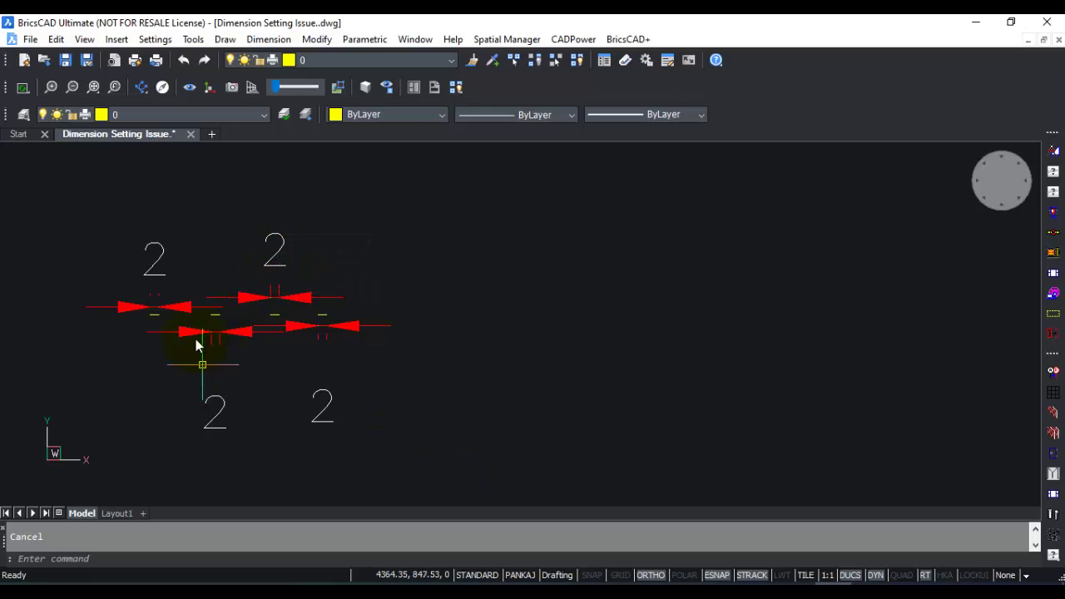
key(ctrl+z)
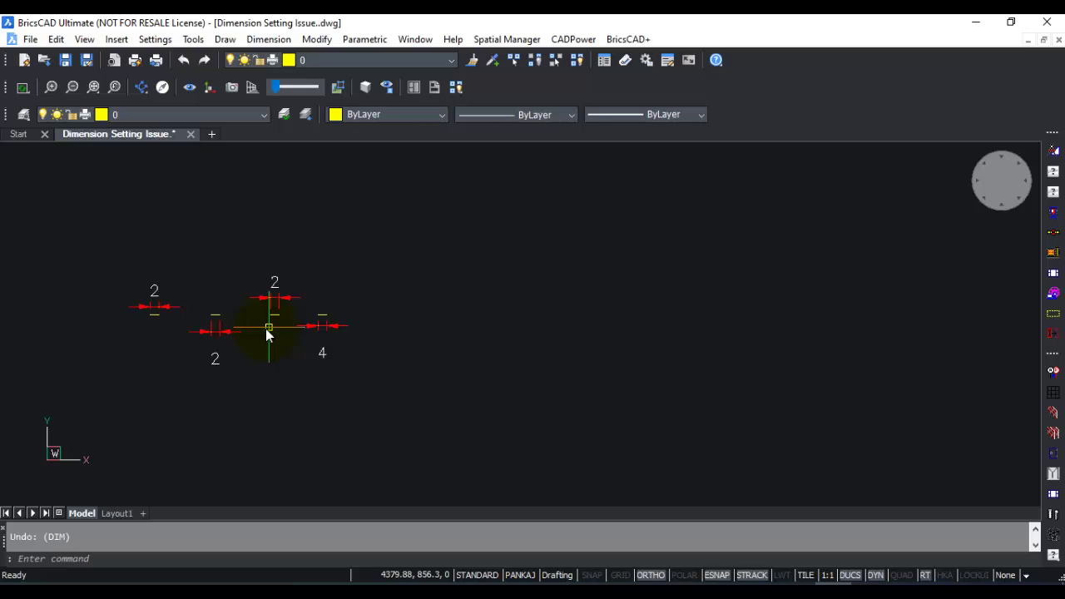
- Run the CADPower DU command on all four dimensions, retaining each linear scale factor
text(d)
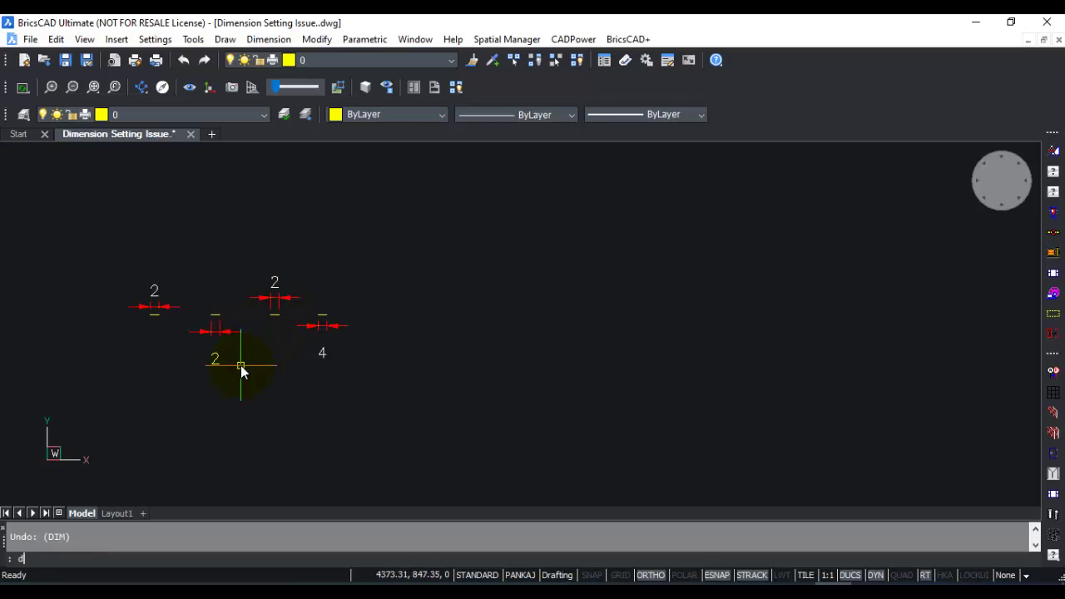
text(u)
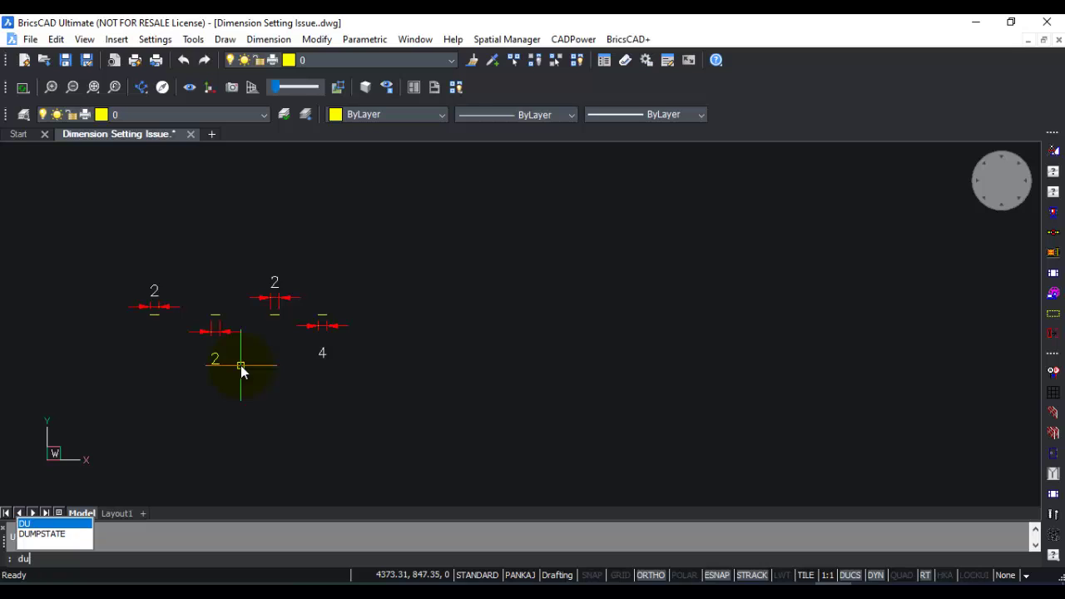
key(Return)
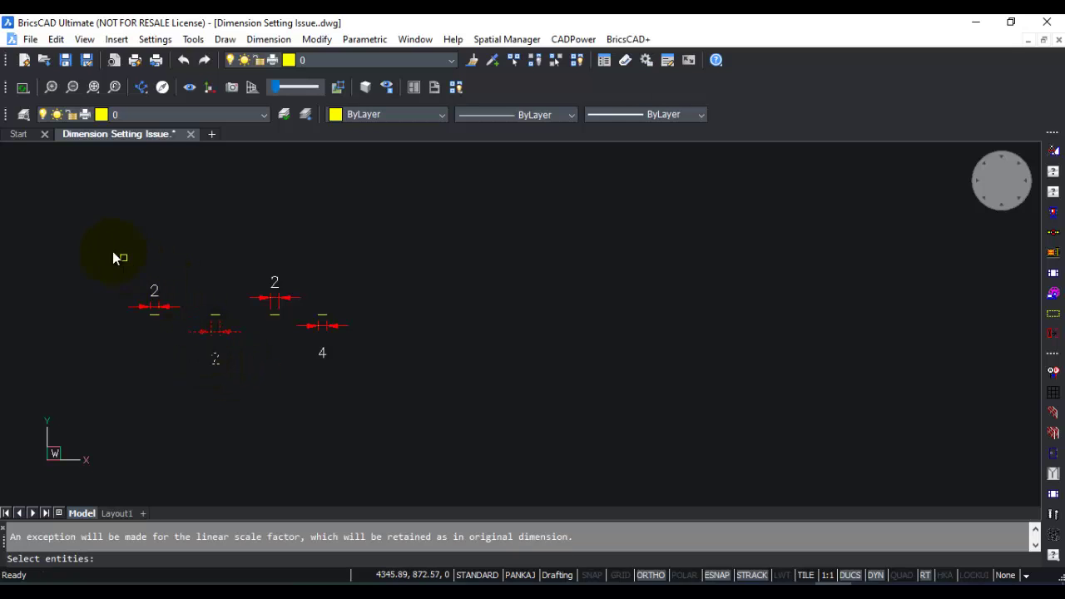
click(98, 235)
click(389, 411)
key(Return)
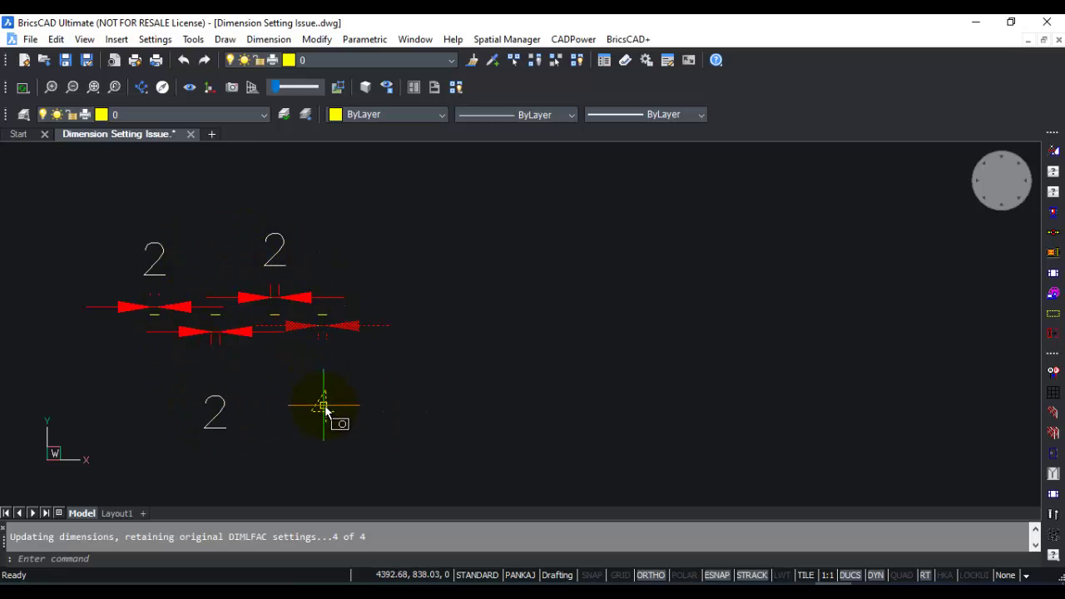
mouse_move(327, 420)
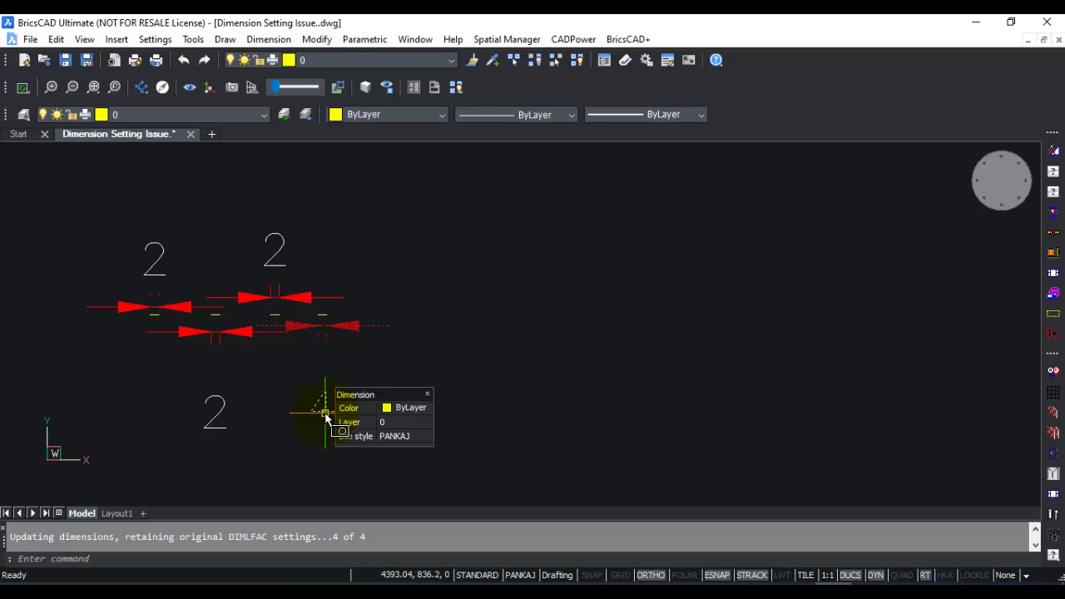